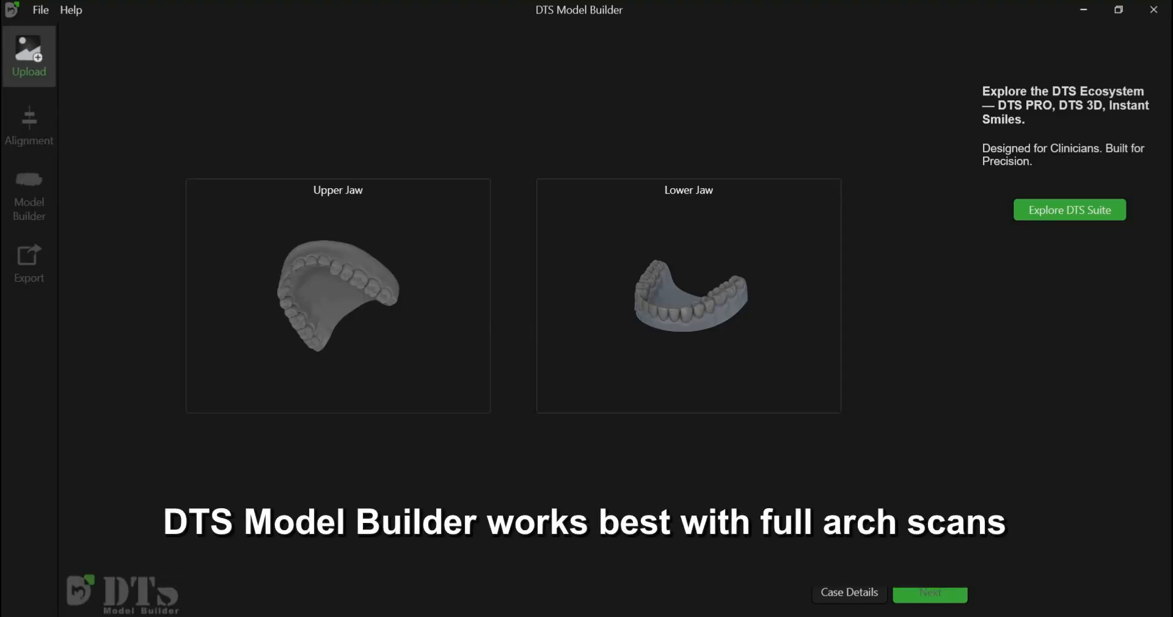
- Load the patient's upper jaw scan (UpperJawScan001.ply) from the Intraoral scans folder into the Upper Jaw slot
{"action": "left_click", "coordinate": [416, 304]}
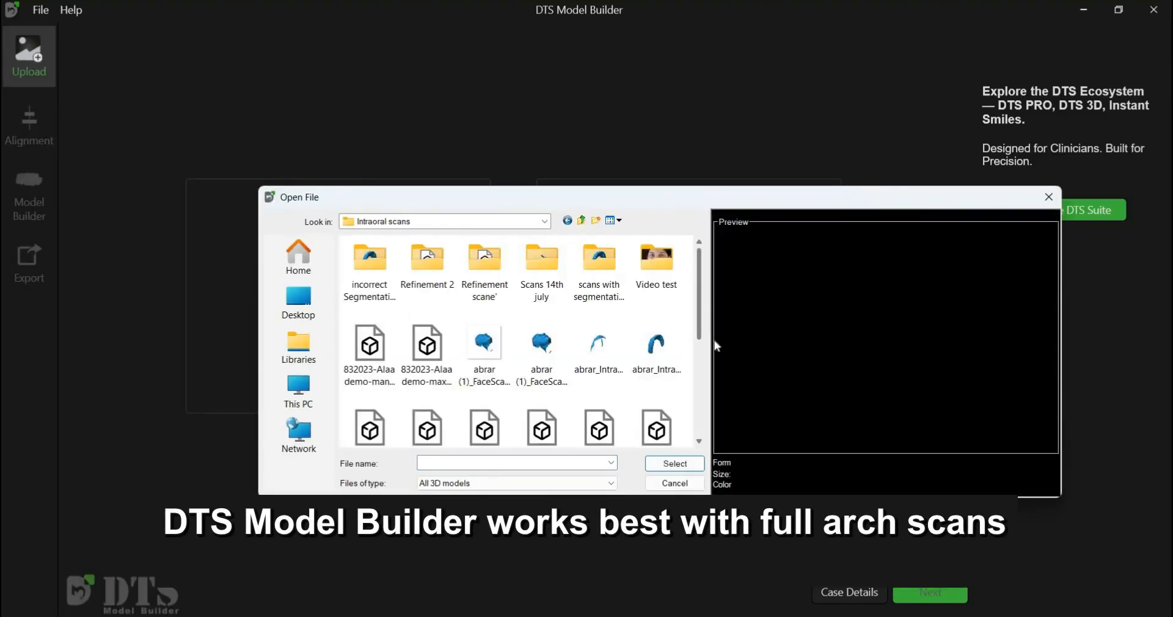
{"action": "scroll", "coordinate": [498, 364], "scroll_direction": "down", "scroll_amount": 5}
{"action": "left_click", "coordinate": [498, 364]}
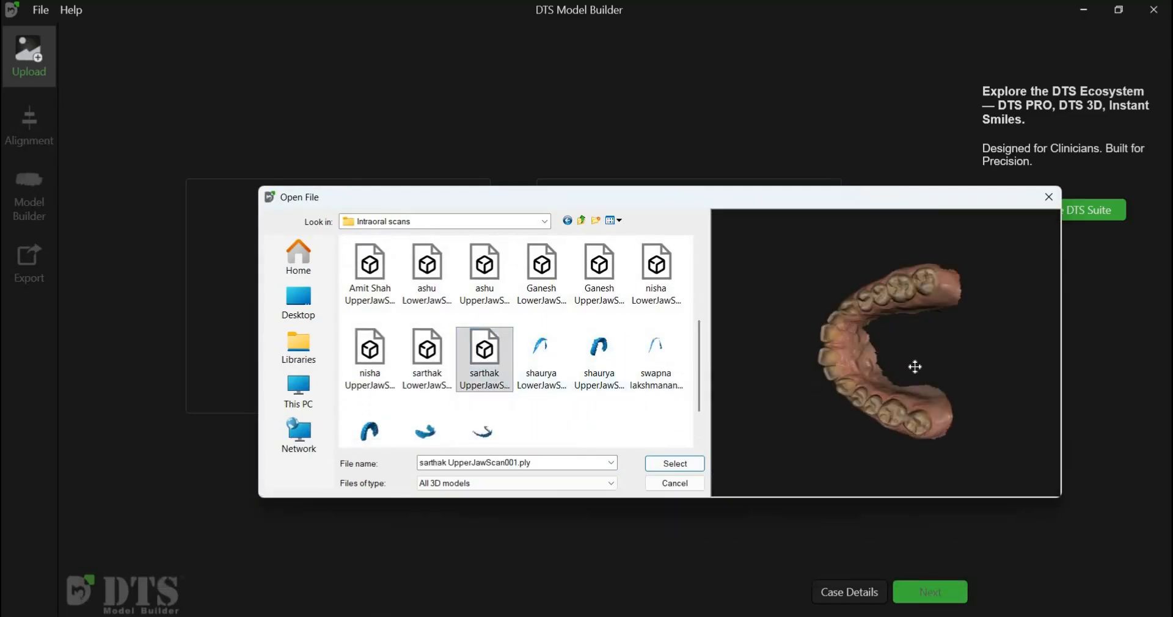
{"action": "left_click", "coordinate": [685, 464]}
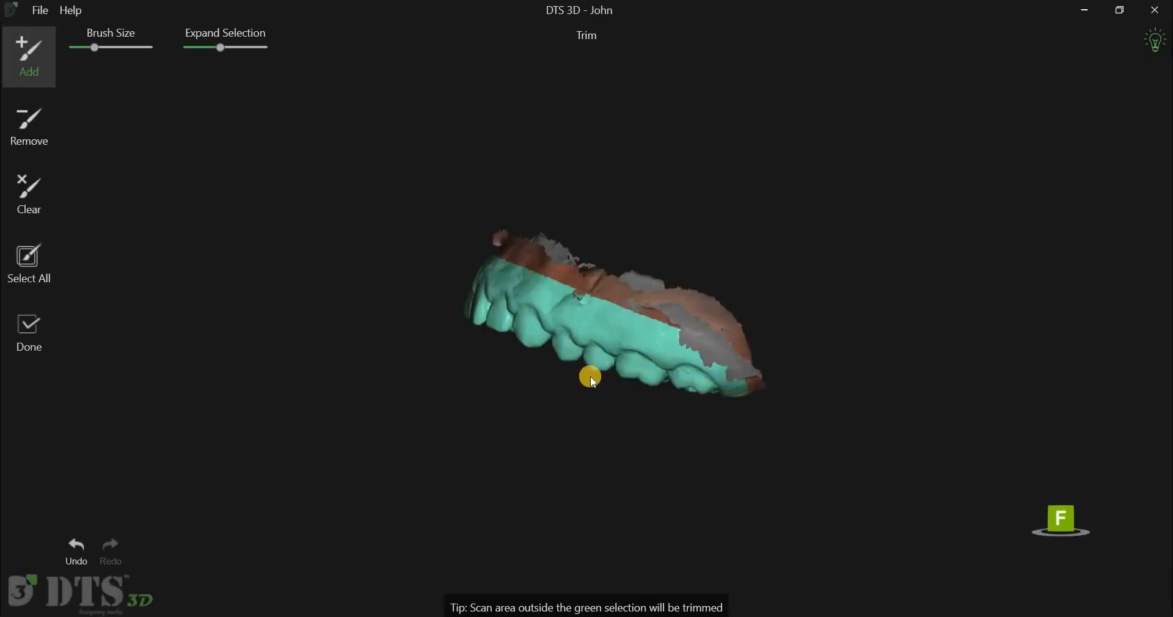
- Lower the Expand Selection setting for the green trim area on the upper scan
{"action": "right_click_drag", "start_coordinate": [639, 442], "coordinate": [559, 470]}
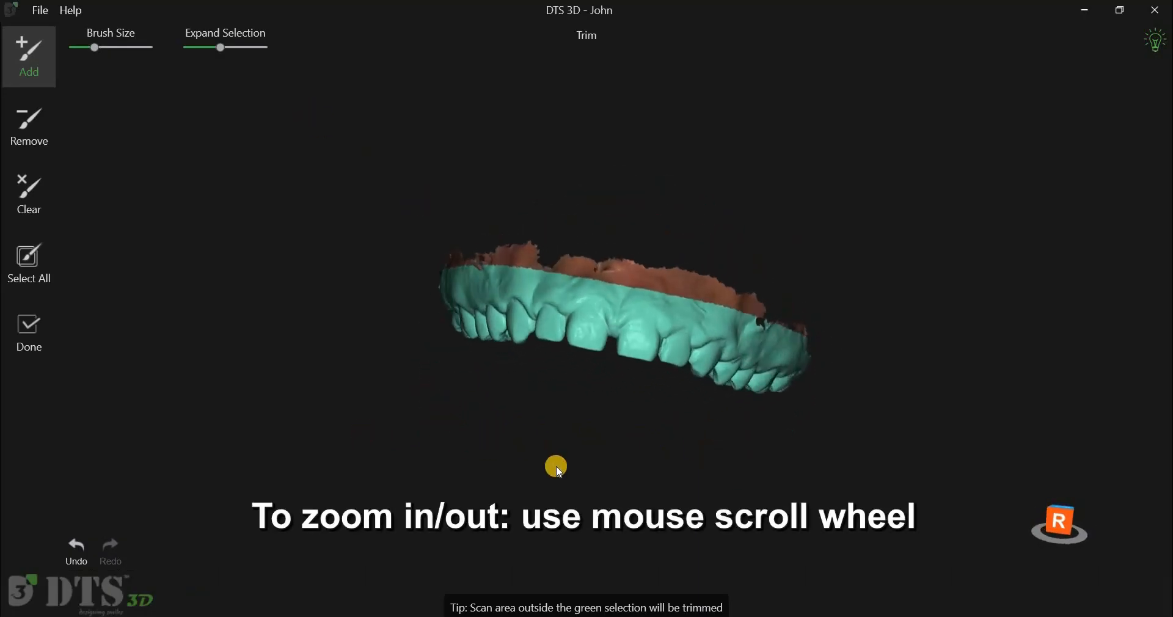
{"action": "scroll", "coordinate": [558, 470], "scroll_direction": "up", "scroll_amount": 5}
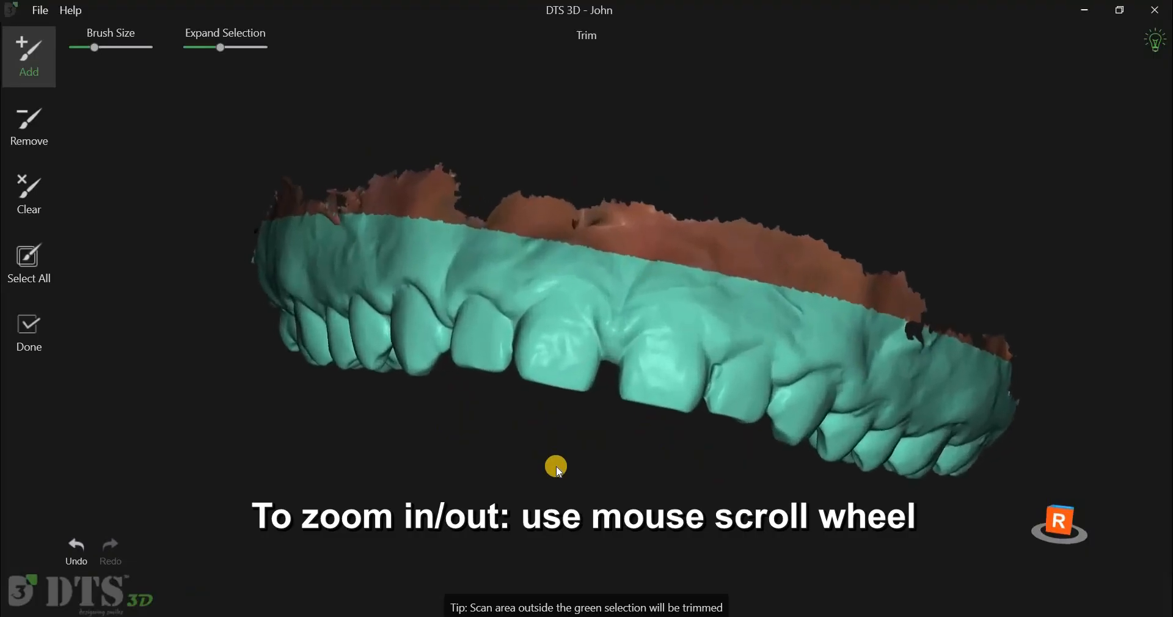
{"action": "scroll", "coordinate": [558, 471], "scroll_direction": "down", "scroll_amount": 7}
{"action": "scroll", "coordinate": [557, 469], "scroll_direction": "up", "scroll_amount": 5}
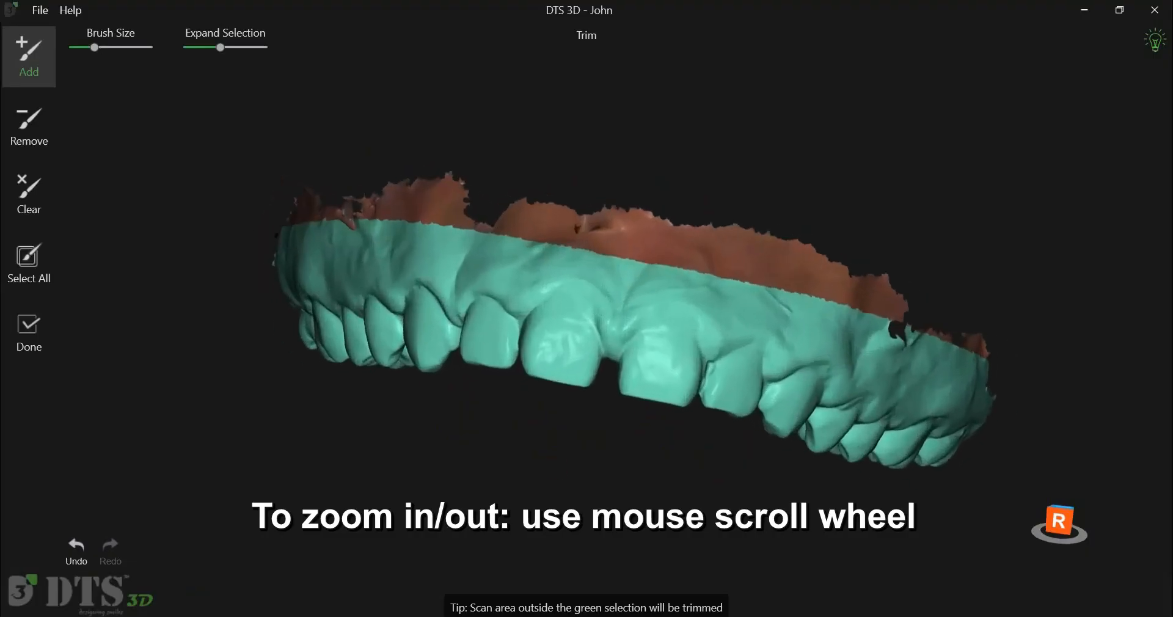
{"action": "scroll", "coordinate": [596, 451], "scroll_direction": "down", "scroll_amount": 2}
{"action": "middle_click_drag", "start_coordinate": [595, 444], "coordinate": [613, 335]}
{"action": "middle_click_drag", "start_coordinate": [603, 444], "coordinate": [603, 444]}
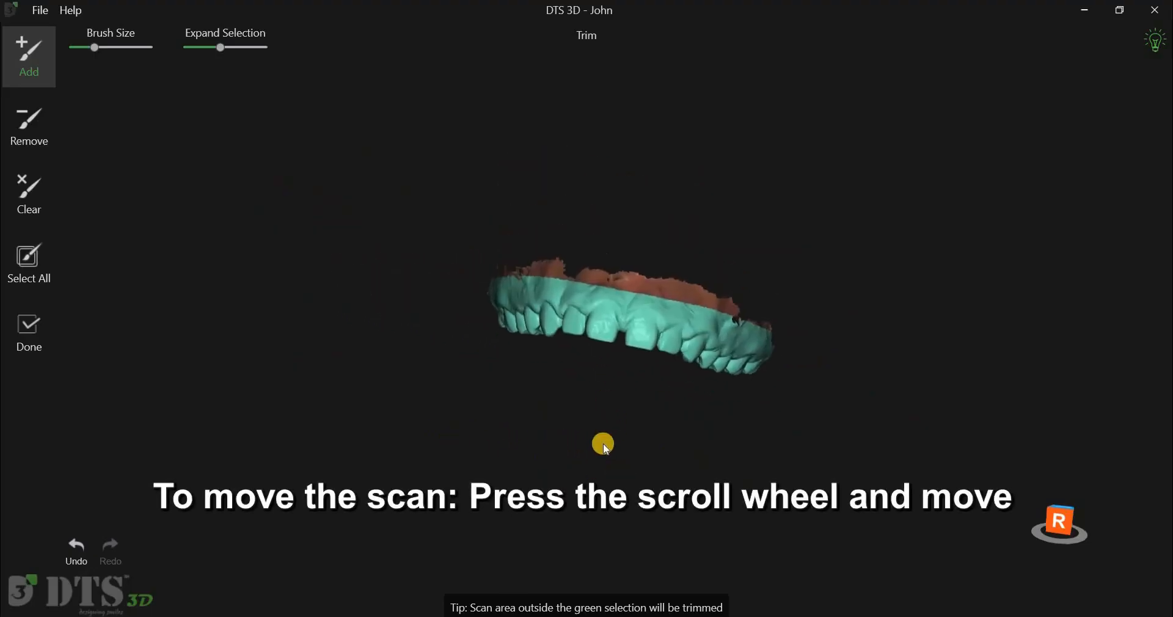
{"action": "scroll", "coordinate": [467, 457], "scroll_direction": "up", "scroll_amount": 4}
{"action": "mouse_move", "coordinate": [555, 388]}
{"action": "right_mouse_down"}
{"action": "mouse_move", "coordinate": [524, 461]}
{"action": "mouse_move", "coordinate": [432, 466]}
{"action": "mouse_move", "coordinate": [417, 451]}
{"action": "mouse_move", "coordinate": [538, 505]}
{"action": "mouse_move", "coordinate": [435, 478]}
{"action": "mouse_move", "coordinate": [548, 500]}
{"action": "mouse_move", "coordinate": [304, 110]}
{"action": "mouse_move", "coordinate": [237, 56]}
{"action": "right_mouse_up"}
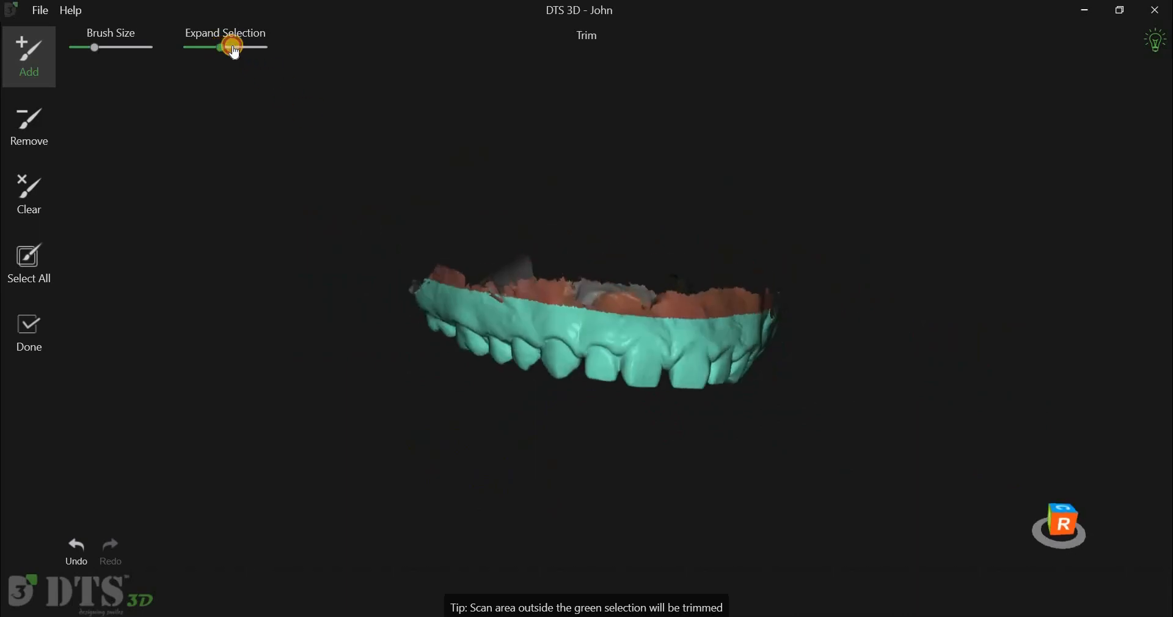
{"action": "left_click_drag", "start_coordinate": [230, 52], "coordinate": [218, 51]}
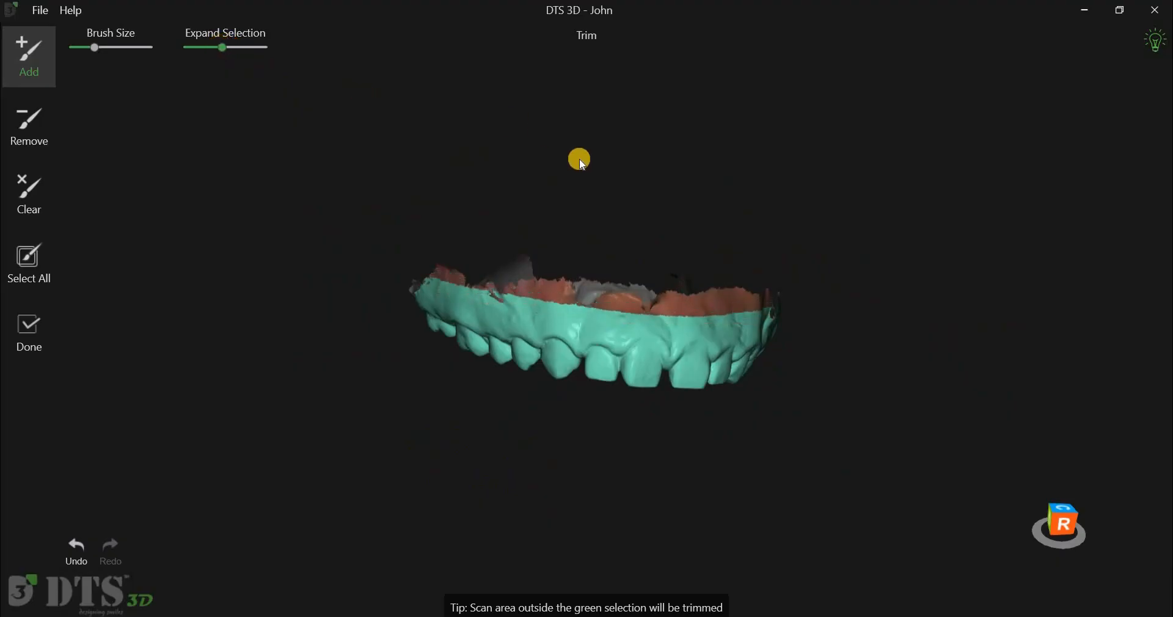
- With the Remove brush at a smaller size, erase the green selection along the back edge of the upper arch
{"action": "mouse_move", "coordinate": [450, 170]}
{"action": "left_mouse_down"}
{"action": "mouse_move", "coordinate": [424, 126]}
{"action": "mouse_move", "coordinate": [515, 118]}
{"action": "mouse_move", "coordinate": [611, 143]}
{"action": "mouse_move", "coordinate": [594, 120]}
{"action": "mouse_move", "coordinate": [548, 128]}
{"action": "left_mouse_up"}
{"action": "scroll", "coordinate": [609, 310], "scroll_direction": "up", "scroll_amount": 3}
{"action": "right_click_drag", "start_coordinate": [581, 314], "coordinate": [605, 333]}
{"action": "right_click_drag", "start_coordinate": [424, 328], "coordinate": [380, 379]}
{"action": "scroll", "coordinate": [371, 291], "scroll_direction": "up", "scroll_amount": 3}
{"action": "middle_click_drag", "start_coordinate": [371, 291], "coordinate": [346, 213]}
{"action": "left_click", "coordinate": [47, 138]}
{"action": "left_click", "coordinate": [94, 48]}
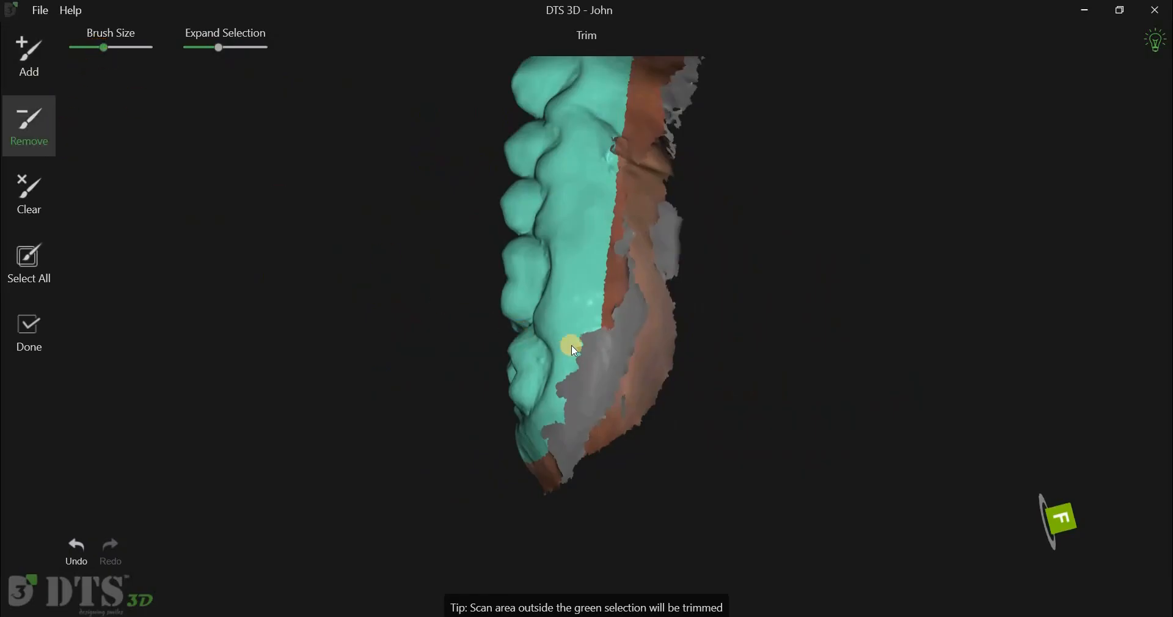
{"action": "left_click_drag", "start_coordinate": [101, 51], "coordinate": [81, 48]}
{"action": "left_click_drag", "start_coordinate": [561, 416], "coordinate": [584, 452]}
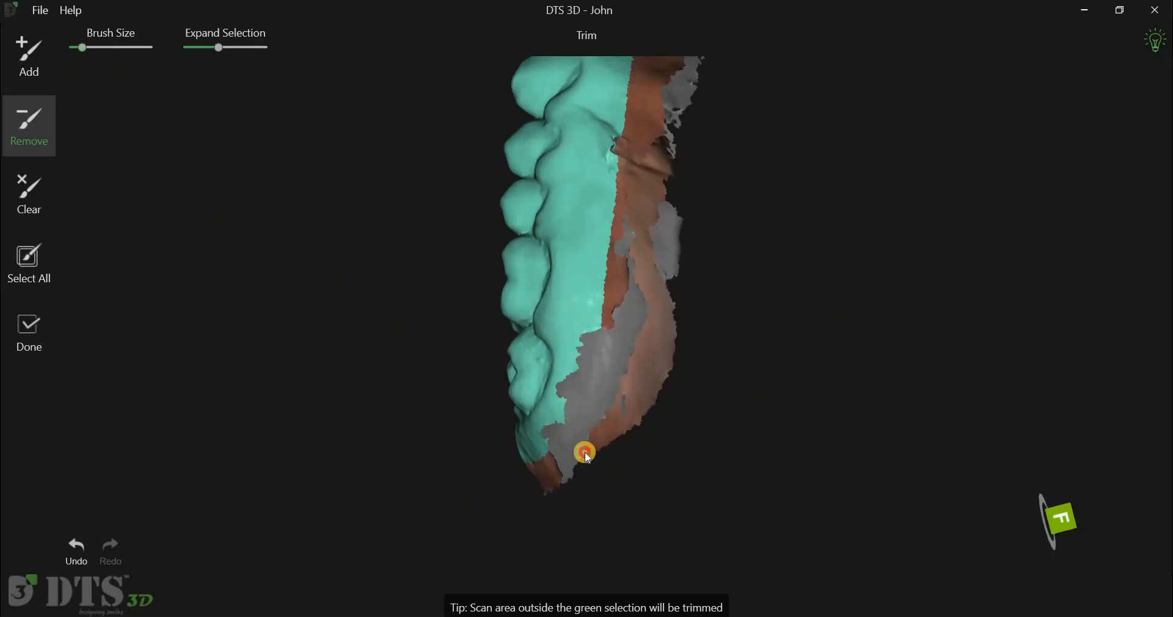
- Switch to the Add brush and paint selection onto the posterior gum edge of the left molars
{"action": "mouse_move", "coordinate": [820, 455]}
{"action": "right_mouse_down"}
{"action": "mouse_move", "coordinate": [695, 383]}
{"action": "mouse_move", "coordinate": [641, 419]}
{"action": "mouse_move", "coordinate": [702, 437]}
{"action": "mouse_move", "coordinate": [794, 437]}
{"action": "mouse_move", "coordinate": [666, 415]}
{"action": "mouse_move", "coordinate": [39, 57]}
{"action": "mouse_move", "coordinate": [98, 60]}
{"action": "right_mouse_up"}
{"action": "left_click", "coordinate": [39, 57]}
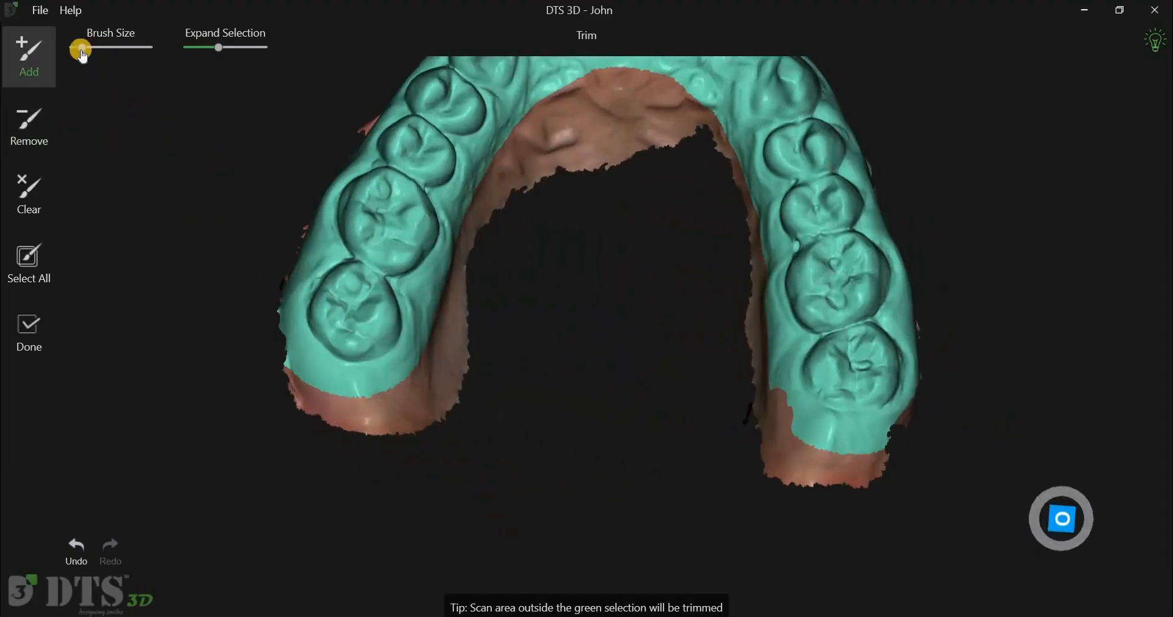
{"action": "left_click_drag", "start_coordinate": [298, 373], "coordinate": [363, 385]}
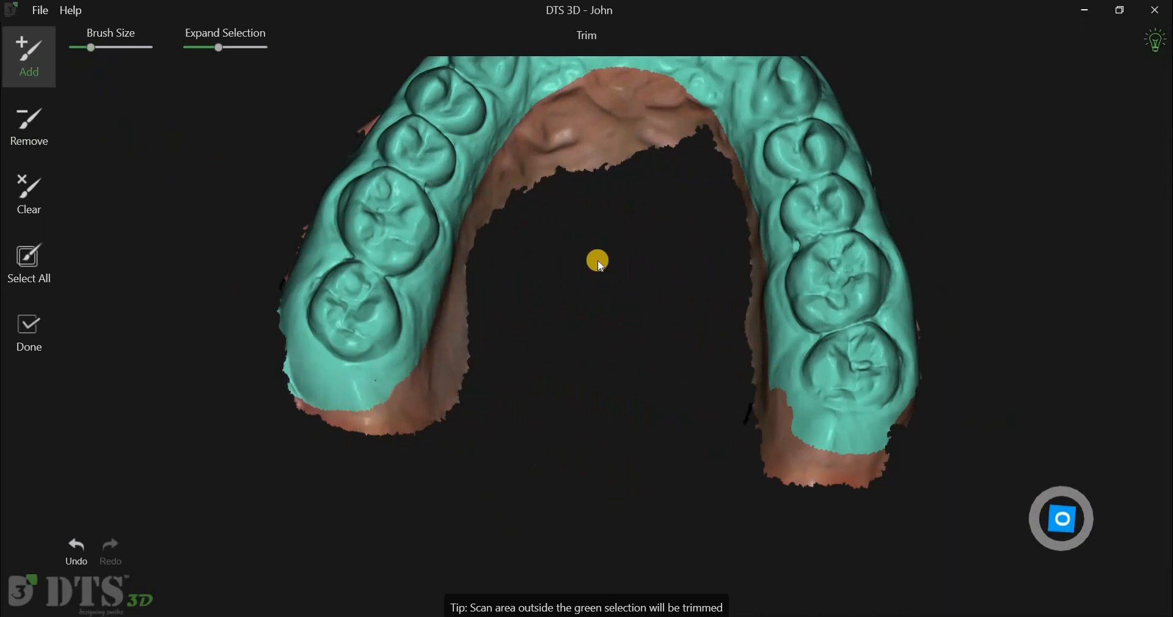
- Apply Select All to the upper scan's trim selection
{"action": "right_click_drag", "start_coordinate": [600, 529], "coordinate": [46, 261]}
{"action": "left_click", "coordinate": [44, 263]}
{"action": "right_click_drag", "start_coordinate": [590, 427], "coordinate": [684, 422]}
- Lower the Expand Selection setting again and finish trimming the upper scan
{"action": "left_click_drag", "start_coordinate": [264, 53], "coordinate": [213, 51]}
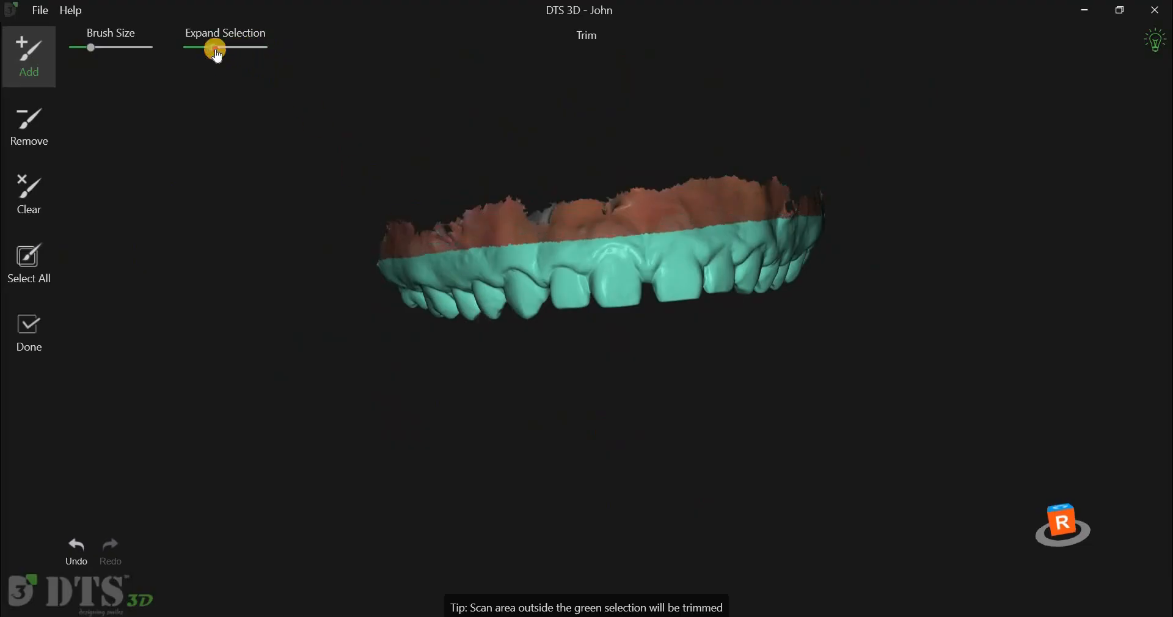
{"action": "right_click_drag", "start_coordinate": [618, 233], "coordinate": [294, 392]}
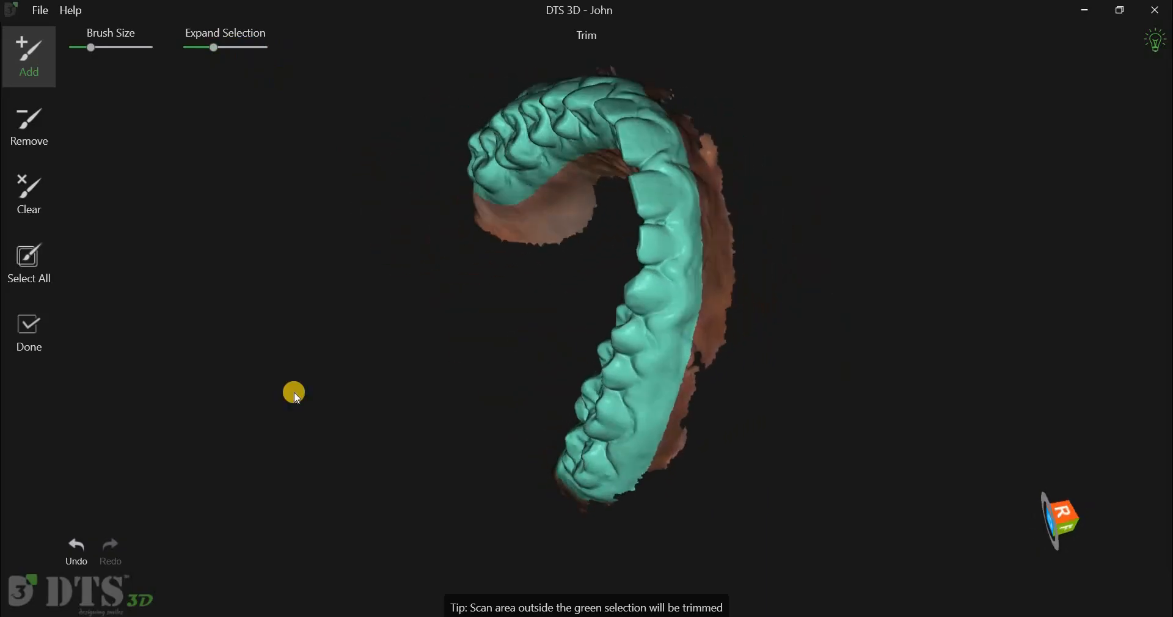
{"action": "left_click", "coordinate": [53, 335]}
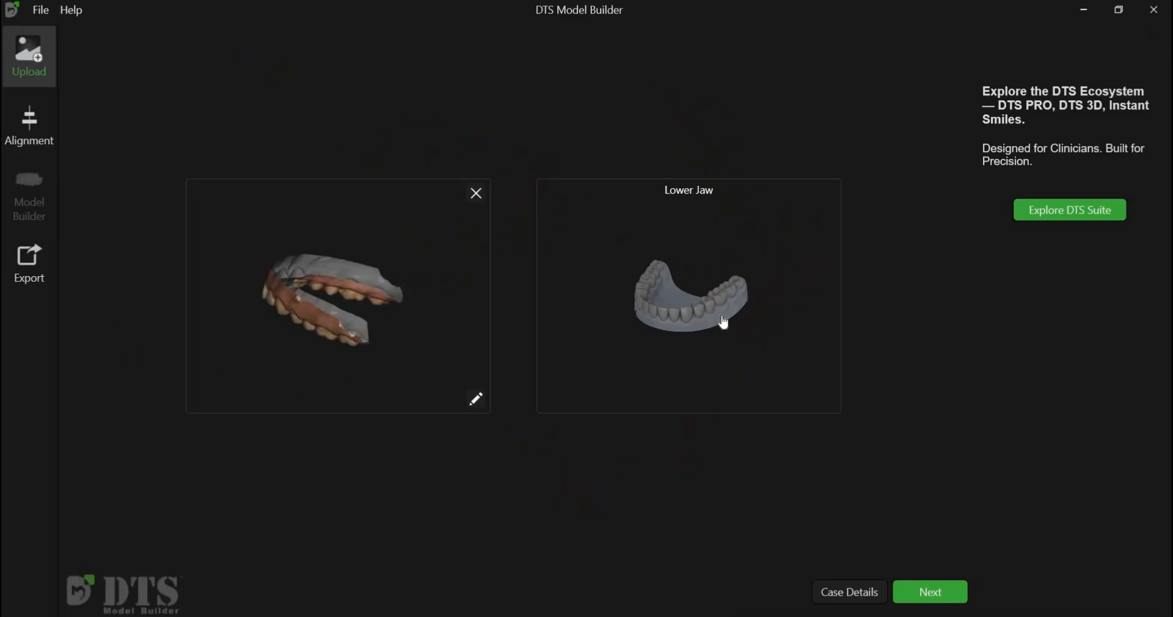
- Load the patient's lower jaw scan (LowerJawScan001.ply) from the Intraoral scans folder into the Lower Jaw slot
{"action": "left_click", "coordinate": [725, 322]}
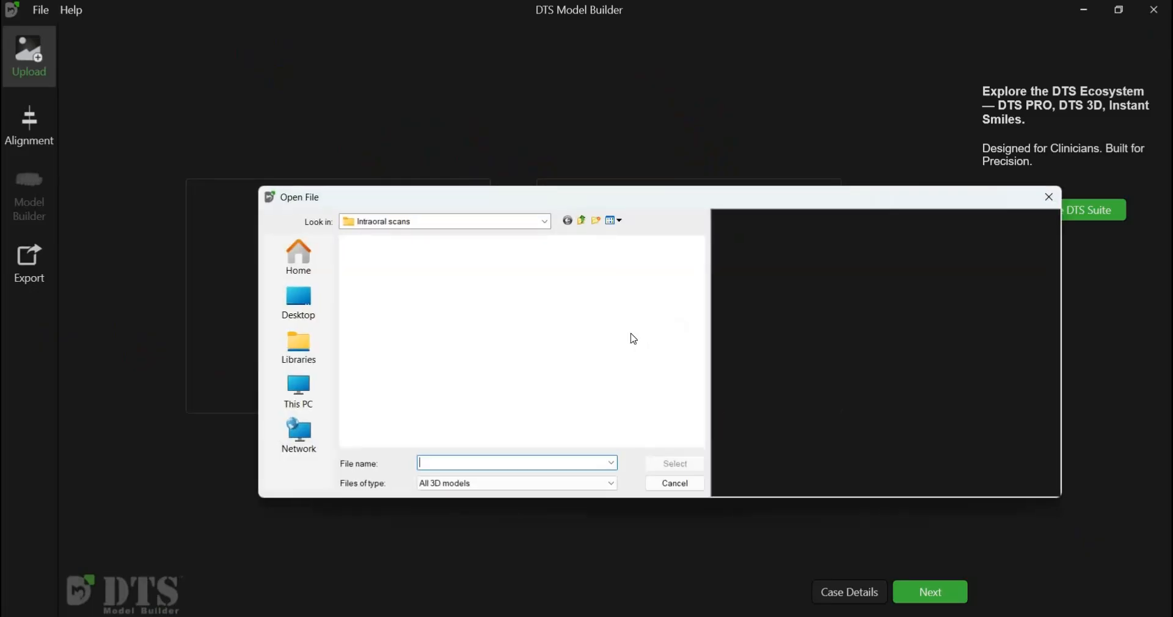
{"action": "scroll", "coordinate": [704, 333], "scroll_direction": "down", "scroll_amount": 2}
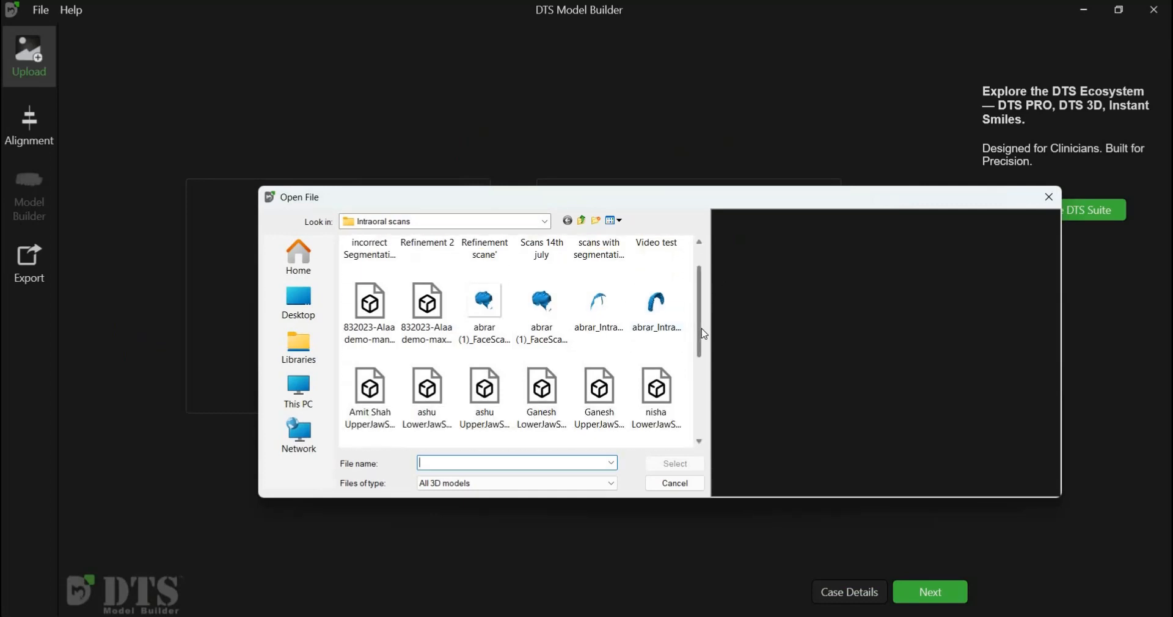
{"action": "scroll", "coordinate": [703, 352], "scroll_direction": "down", "scroll_amount": 2}
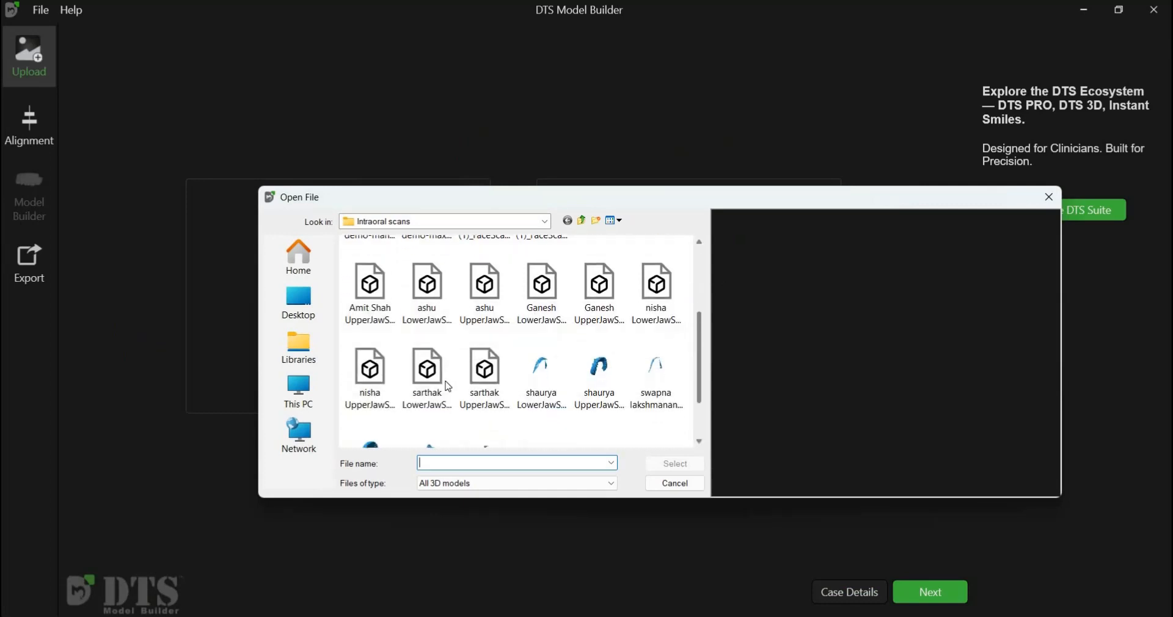
{"action": "mouse_move", "coordinate": [939, 380]}
{"action": "left_mouse_down"}
{"action": "mouse_move", "coordinate": [941, 389]}
{"action": "mouse_move", "coordinate": [933, 380]}
{"action": "left_mouse_up"}
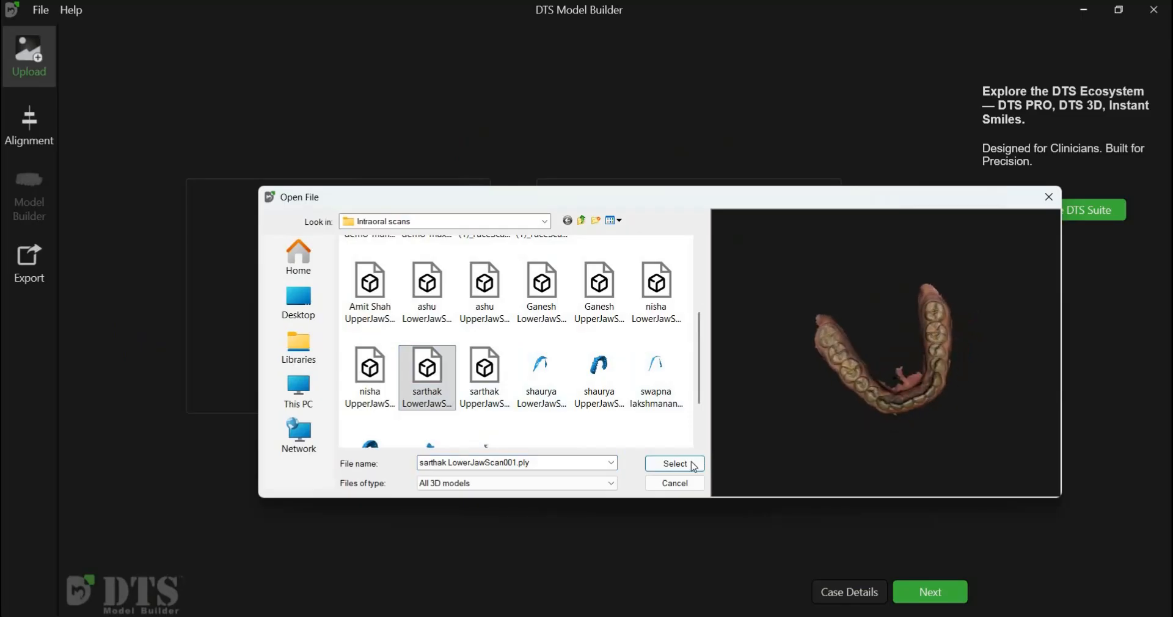
{"action": "left_click", "coordinate": [694, 466]}
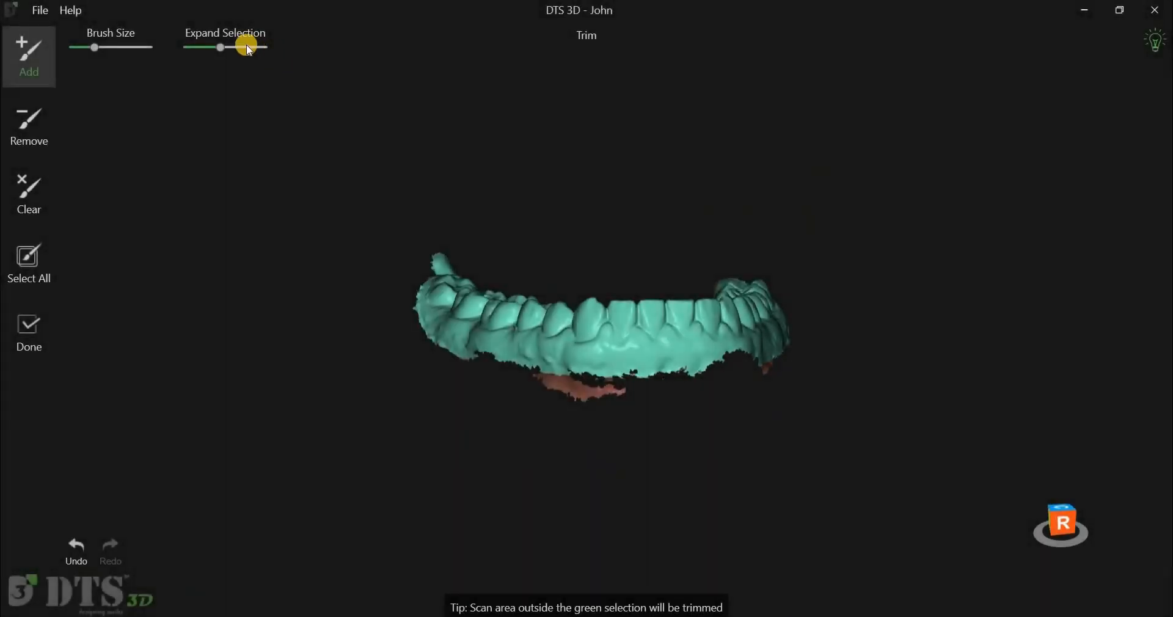
- Lower the Expand Selection setting for the lower scan's green trim area
{"action": "left_click_drag", "start_coordinate": [219, 47], "coordinate": [208, 47]}
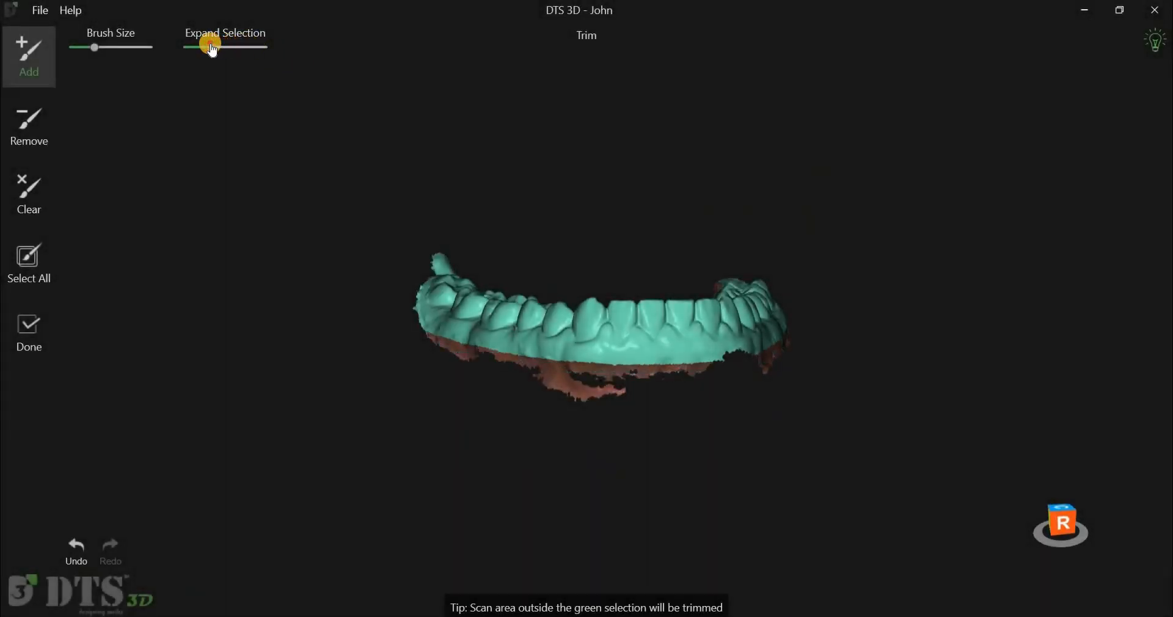
{"action": "right_click_drag", "start_coordinate": [597, 285], "coordinate": [597, 293]}
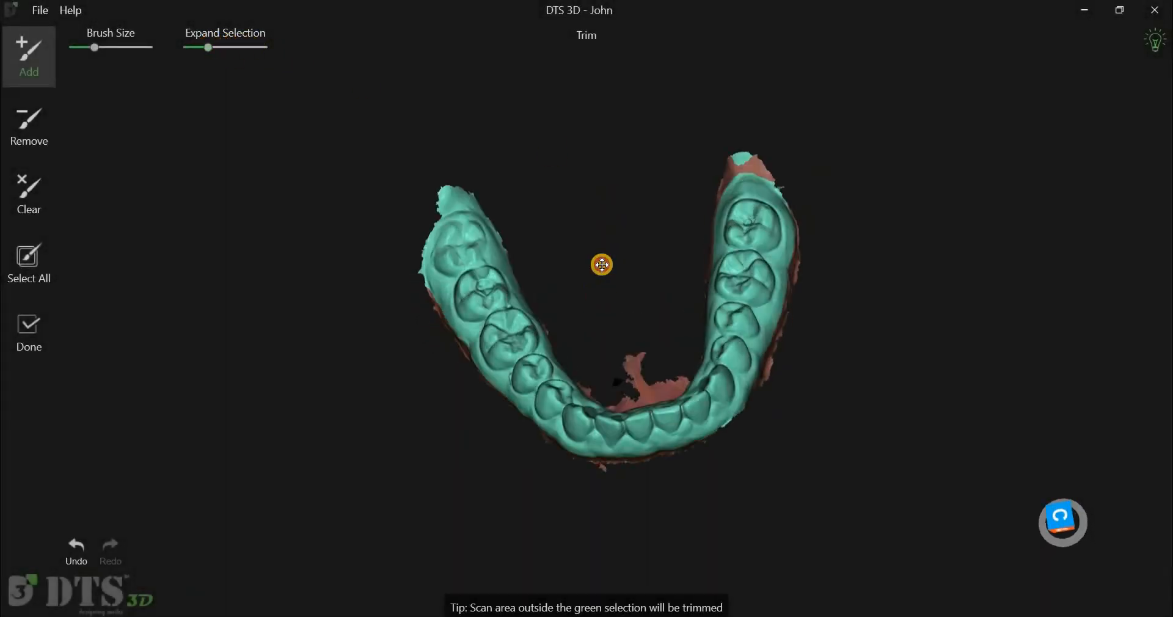
{"action": "right_click_drag", "start_coordinate": [584, 166], "coordinate": [591, 176]}
{"action": "right_click_drag", "start_coordinate": [594, 269], "coordinate": [609, 321]}
{"action": "scroll", "coordinate": [608, 320], "scroll_direction": "up", "scroll_amount": 5}
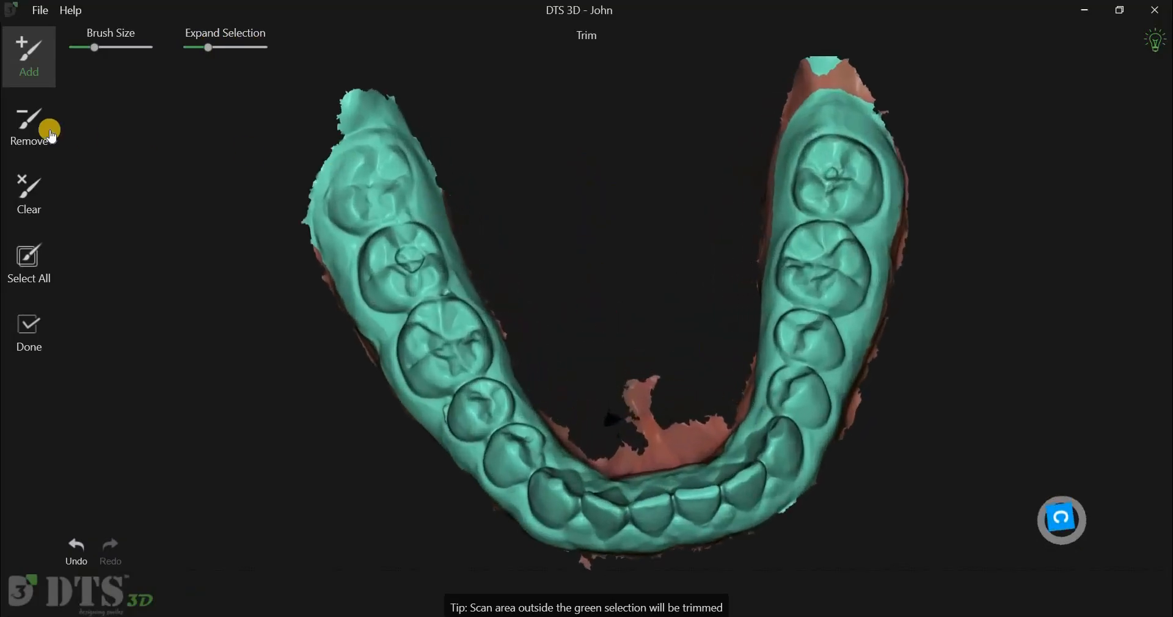
{"action": "scroll", "coordinate": [592, 270], "scroll_direction": "down", "scroll_amount": 2}
{"action": "middle_click_drag", "start_coordinate": [592, 270], "coordinate": [552, 309]}
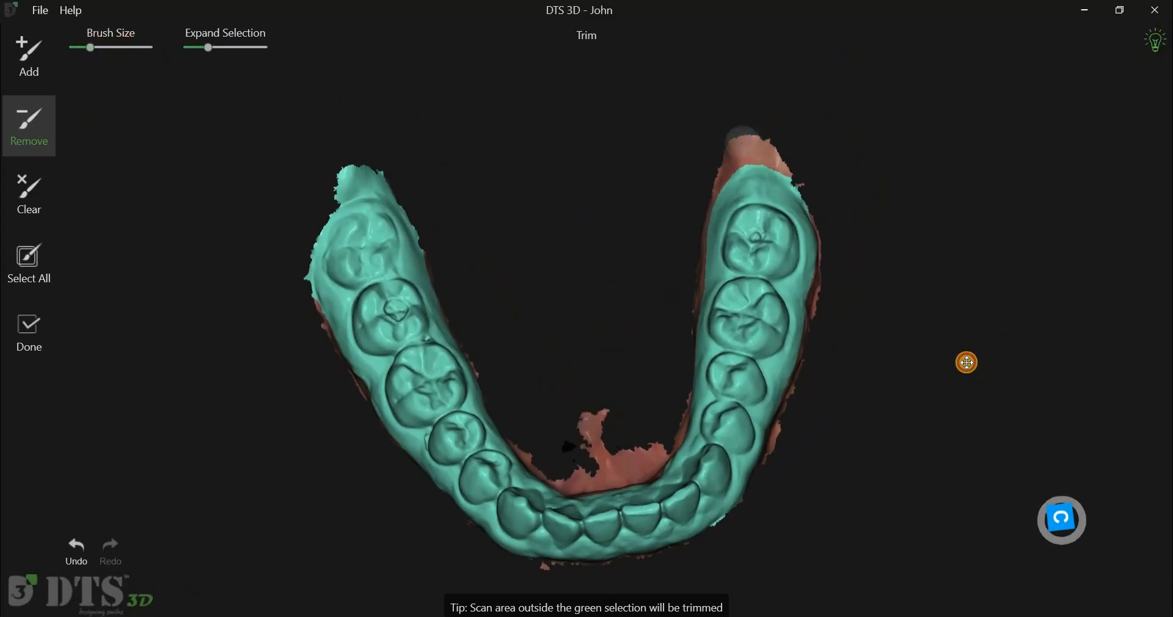
- Erase selection at the end of the left posterior arch with the Remove brush and finish trimming
{"action": "right_click_drag", "start_coordinate": [964, 368], "coordinate": [382, 164]}
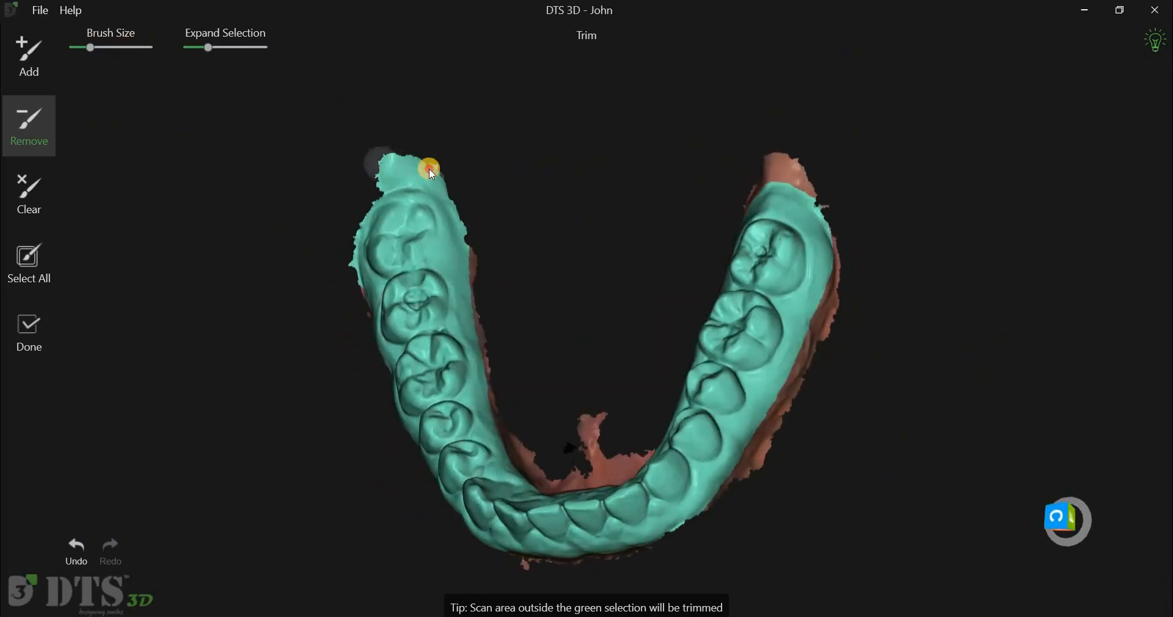
{"action": "left_click_drag", "start_coordinate": [384, 174], "coordinate": [409, 174]}
{"action": "right_click_drag", "start_coordinate": [703, 197], "coordinate": [29, 334]}
{"action": "left_click", "coordinate": [29, 333]}
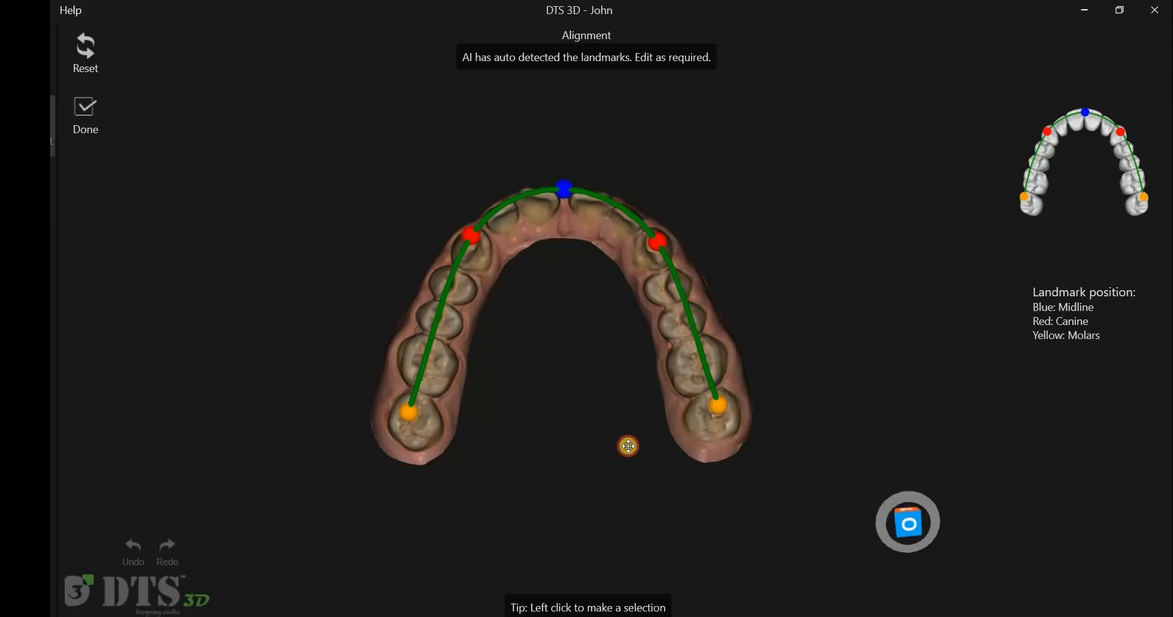
- Reset the alignment landmarks, mark the molar, canine and midline points along the arch, and confirm
{"action": "left_click", "coordinate": [86, 52]}
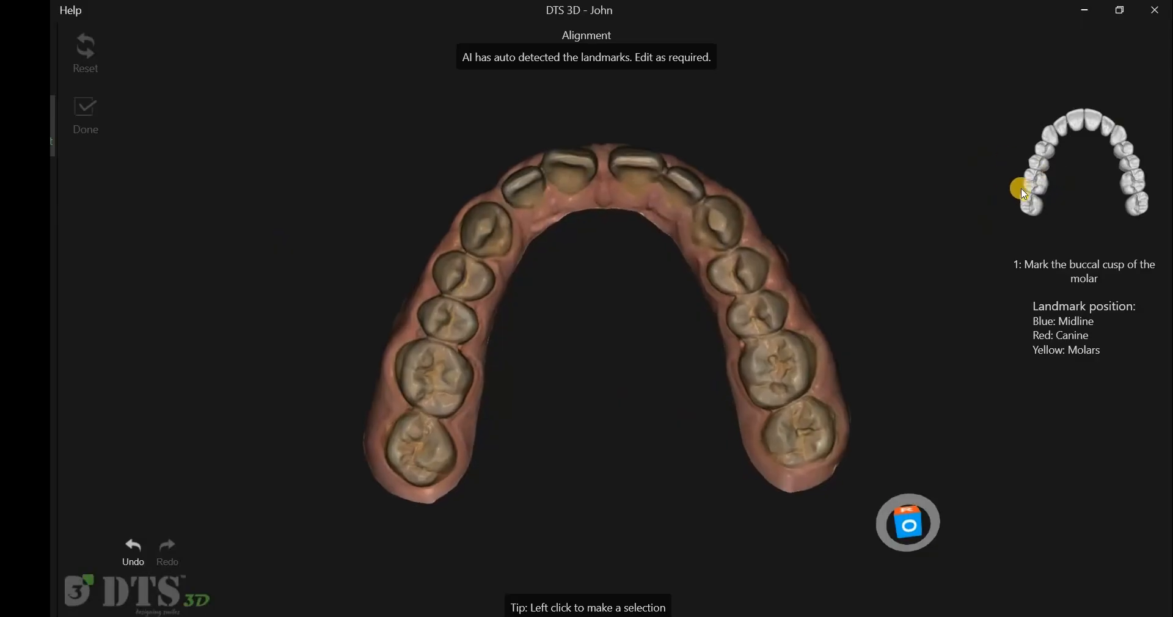
{"action": "left_click", "coordinate": [406, 423]}
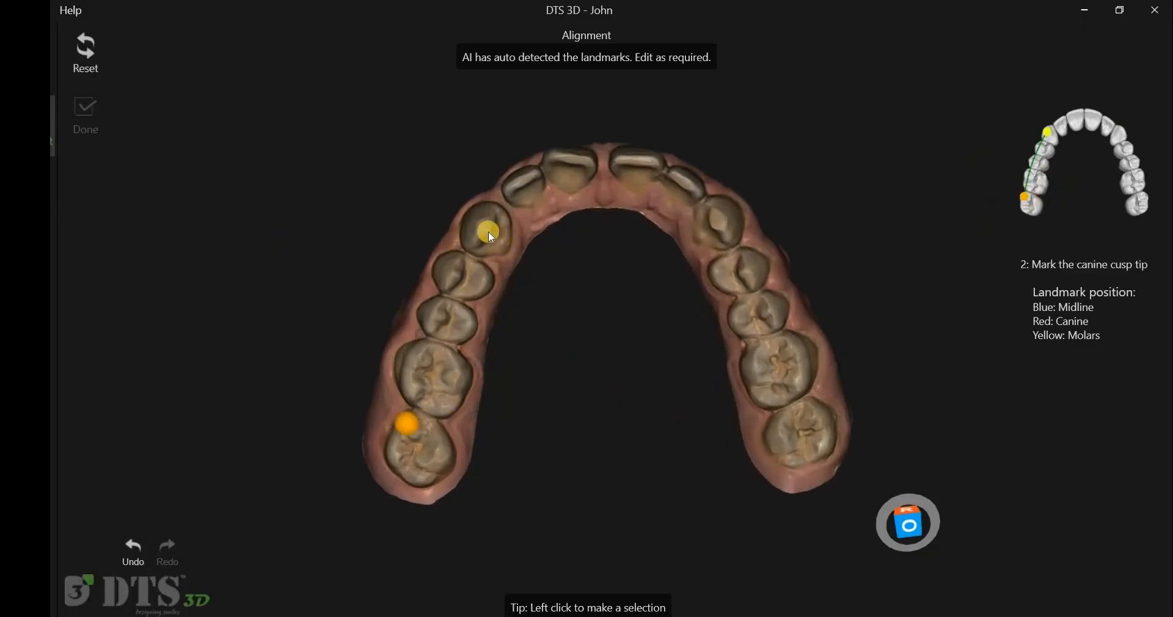
{"action": "left_click", "coordinate": [484, 226]}
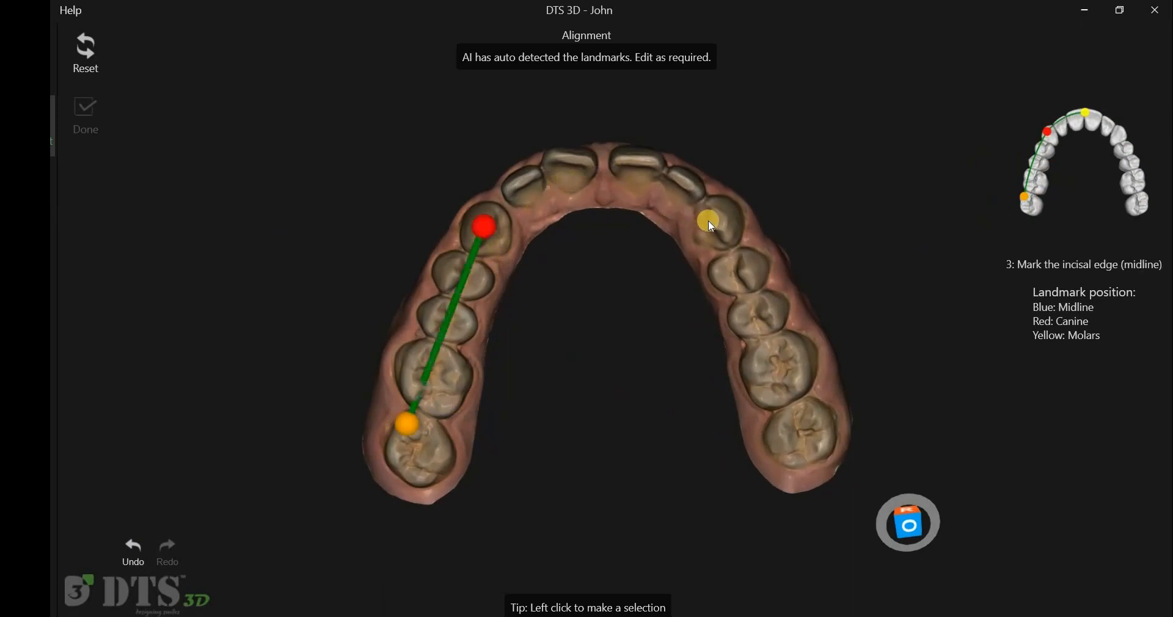
{"action": "left_click", "coordinate": [810, 406]}
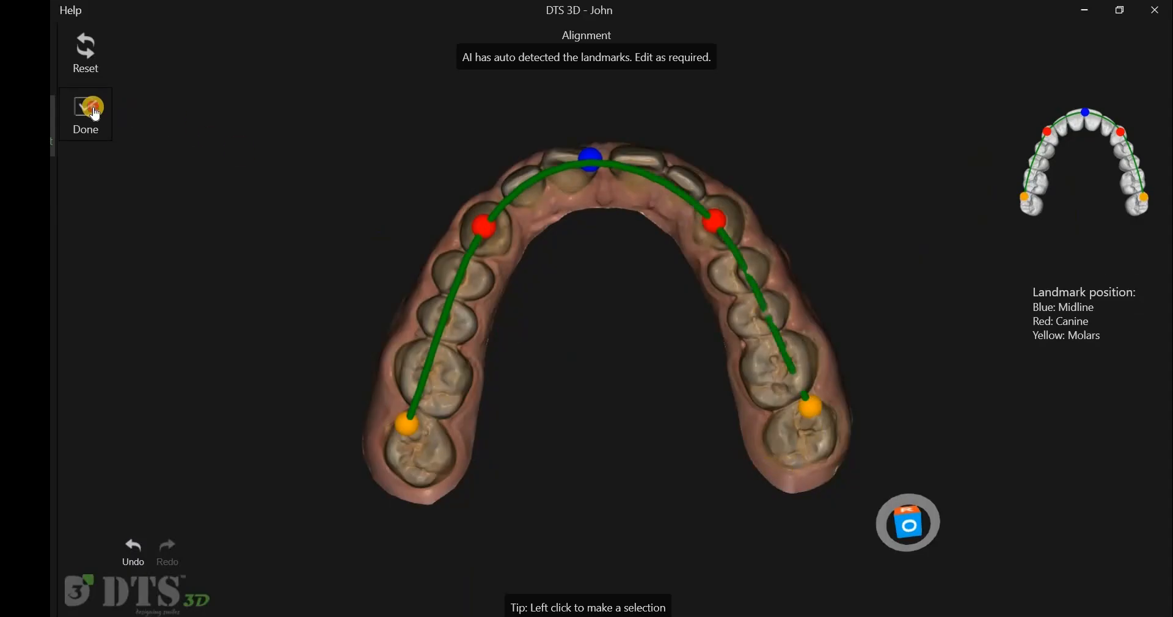
{"action": "left_click", "coordinate": [95, 114]}
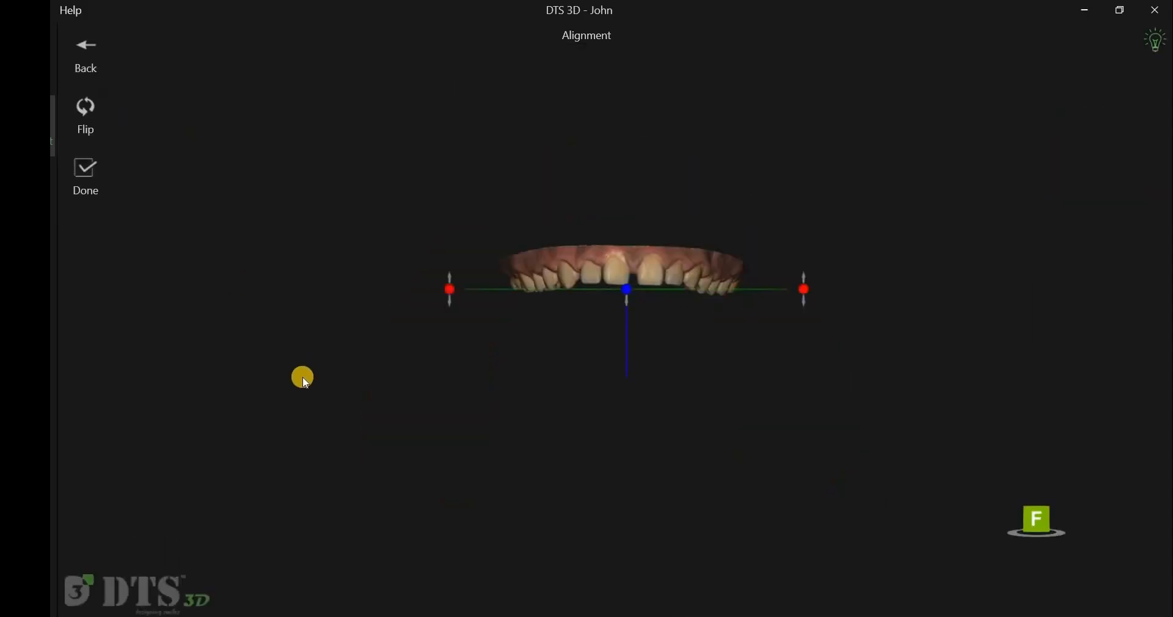
- Adjust the model in the frontal alignment view to complete alignment
{"action": "left_click_drag", "start_coordinate": [558, 408], "coordinate": [629, 289]}
{"action": "left_click_drag", "start_coordinate": [691, 187], "coordinate": [888, 292]}
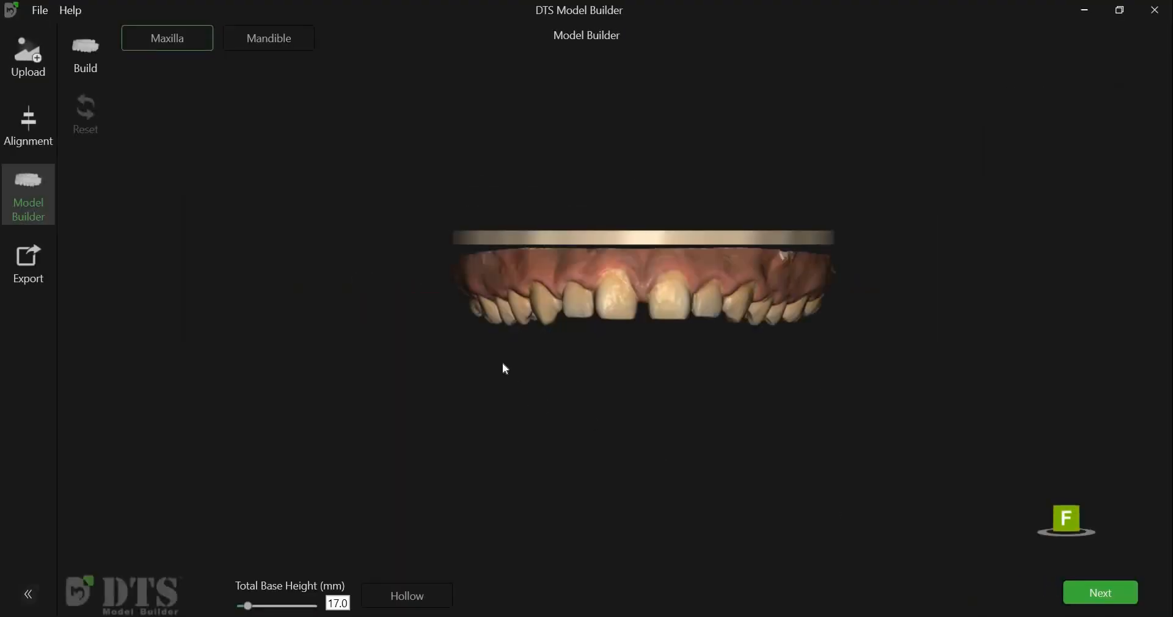
- Inspect the built bases of the maxilla and mandible models from several angles
{"action": "left_click_drag", "start_coordinate": [568, 456], "coordinate": [554, 424]}
{"action": "left_click", "coordinate": [281, 43]}
{"action": "left_click_drag", "start_coordinate": [495, 449], "coordinate": [530, 423]}
{"action": "left_click", "coordinate": [197, 42]}
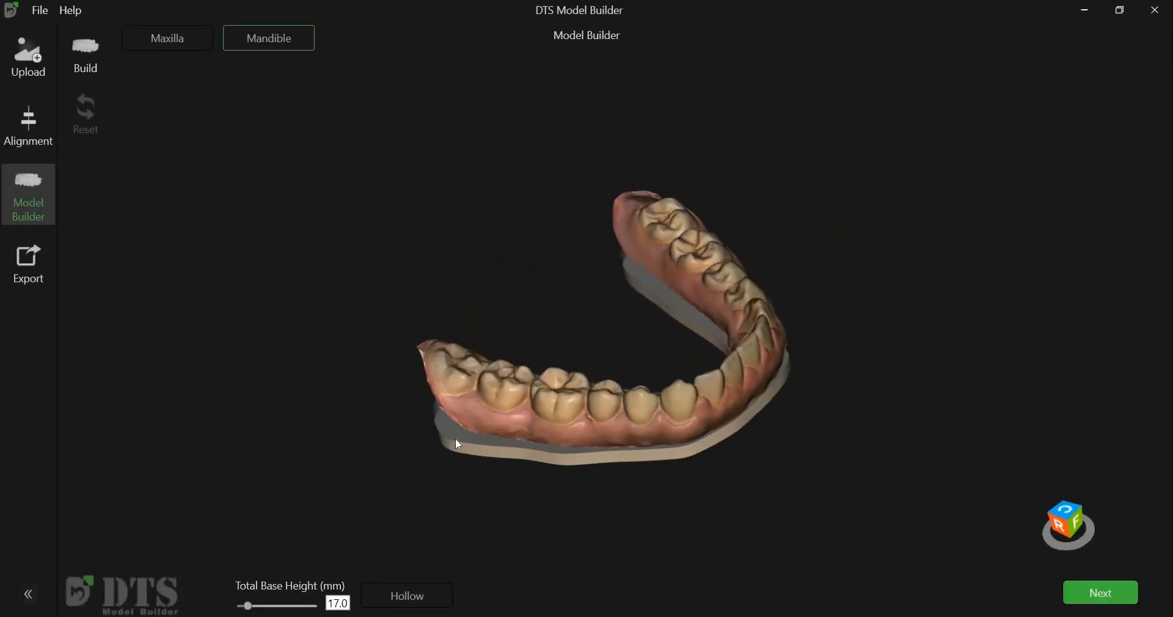
{"action": "left_click_drag", "start_coordinate": [500, 411], "coordinate": [495, 413]}
{"action": "left_click_drag", "start_coordinate": [611, 423], "coordinate": [541, 431]}
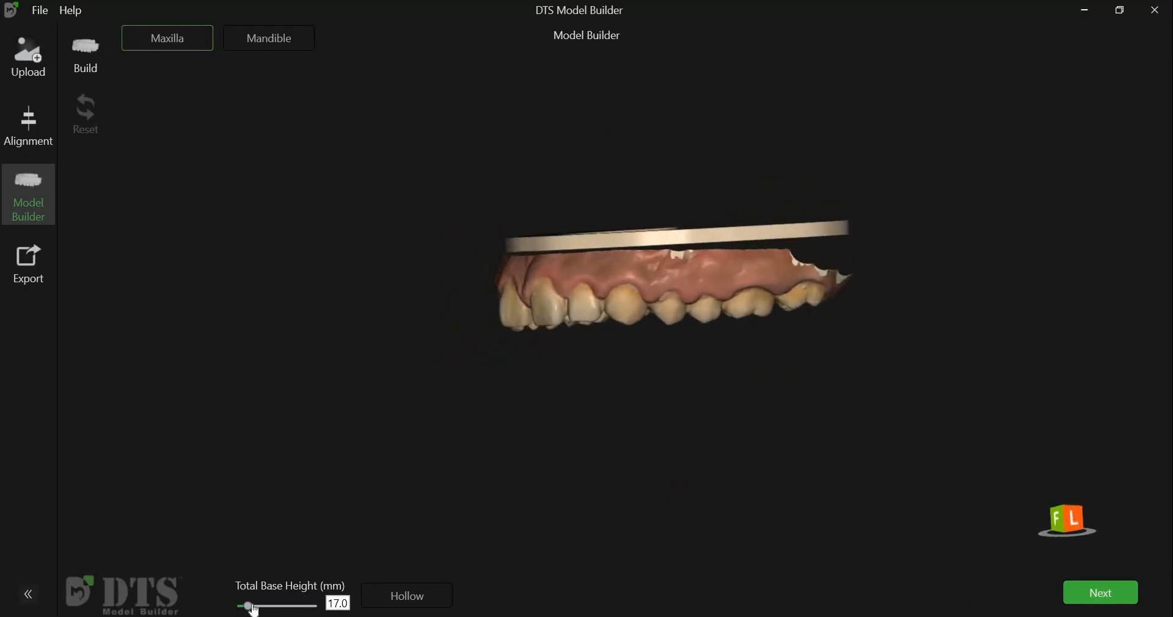
- Set the maxilla's total base height to 20.6 mm and make it hollow with a 3.0 mm wall thickness
{"action": "left_click_drag", "start_coordinate": [262, 610], "coordinate": [270, 609]}
{"action": "left_click_drag", "start_coordinate": [455, 455], "coordinate": [528, 519]}
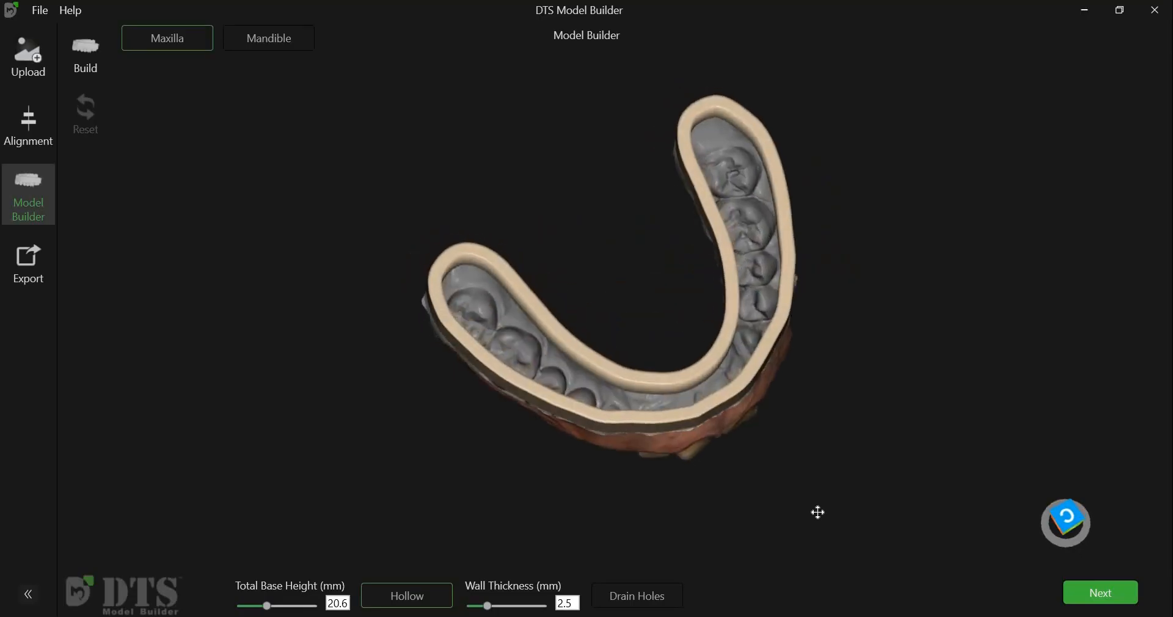
{"action": "left_click", "coordinate": [508, 607]}
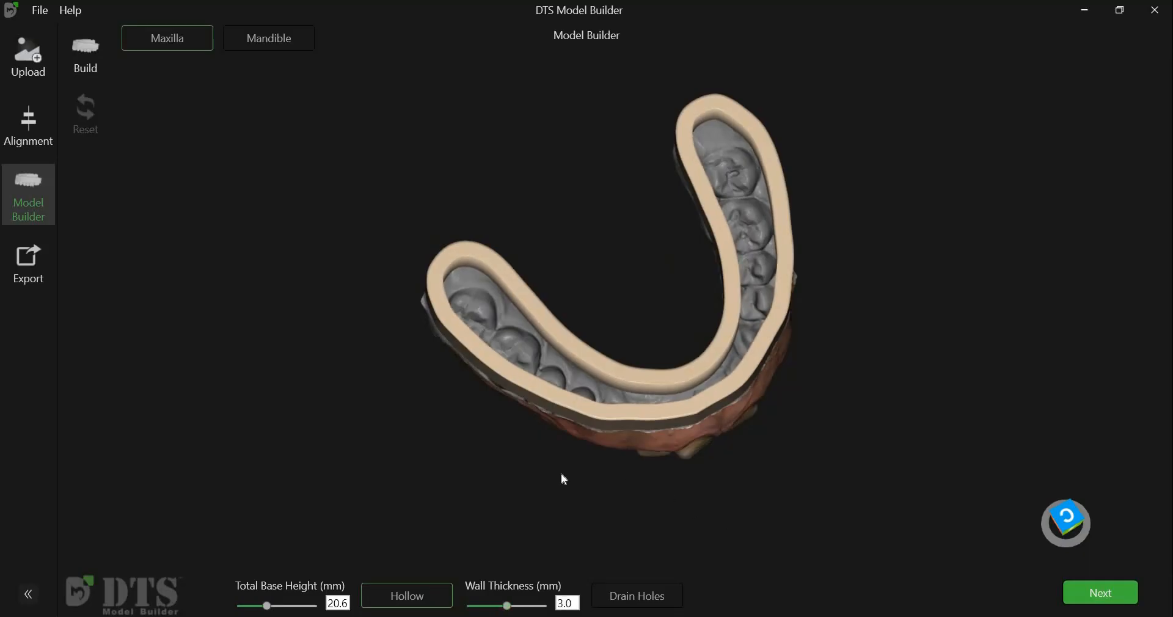
- Build the maxilla model and emboss the patient's name on the front of its base
{"action": "right_click_drag", "start_coordinate": [561, 474], "coordinate": [626, 582]}
{"action": "right_click_drag", "start_coordinate": [578, 539], "coordinate": [503, 411]}
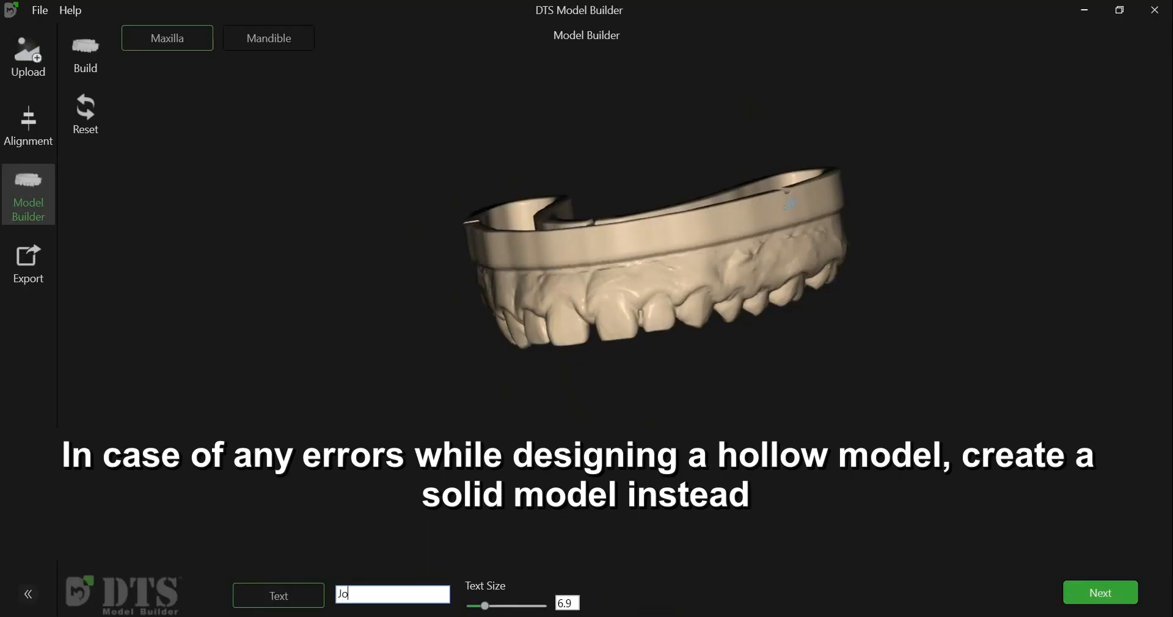
{"action": "right_click_drag", "start_coordinate": [672, 458], "coordinate": [660, 483]}
{"action": "scroll", "coordinate": [602, 434], "scroll_direction": "up", "scroll_amount": 5}
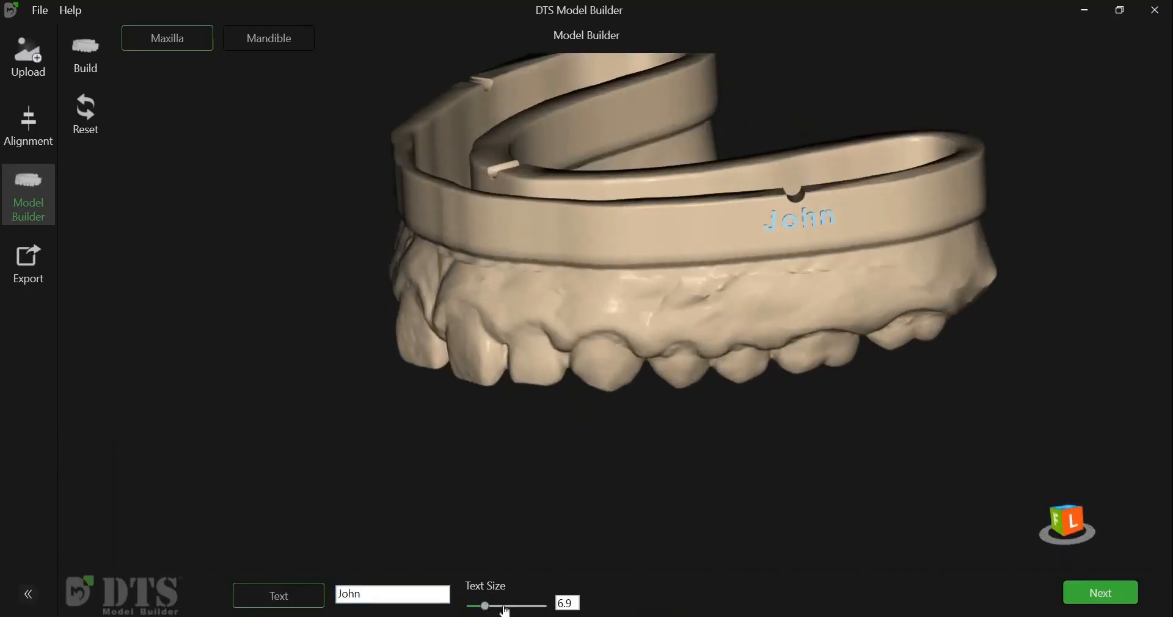
{"action": "left_click_drag", "start_coordinate": [337, 581], "coordinate": [352, 581]}
- Switch to the mandible and build its base as a hollow model with drain holes
{"action": "left_click", "coordinate": [1069, 596]}
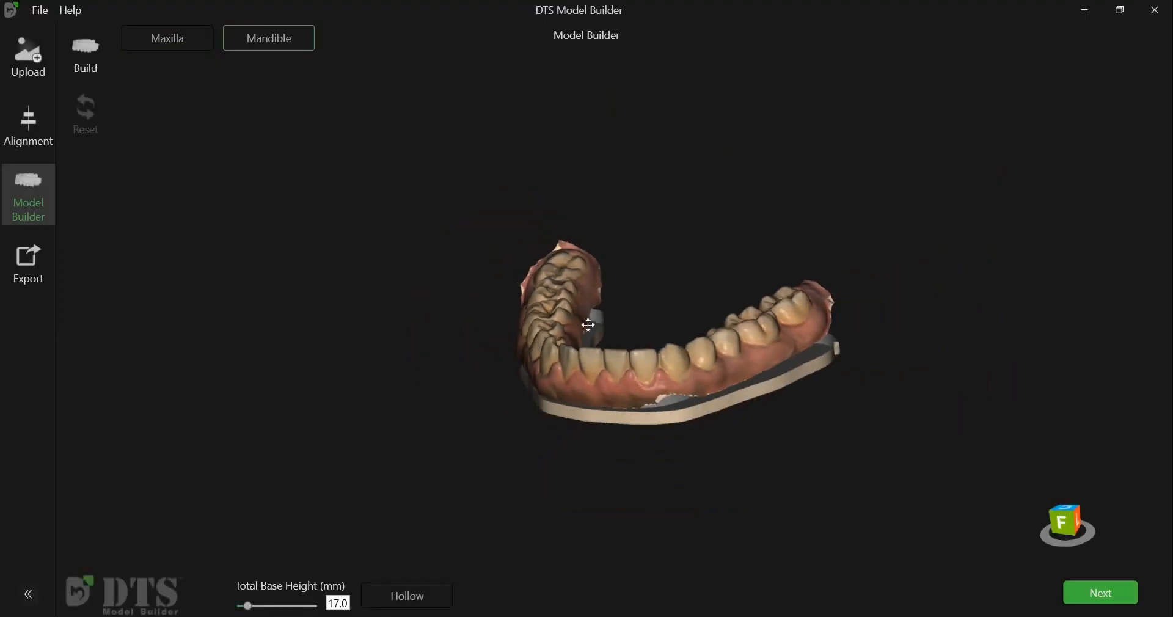
{"action": "left_click", "coordinate": [426, 596]}
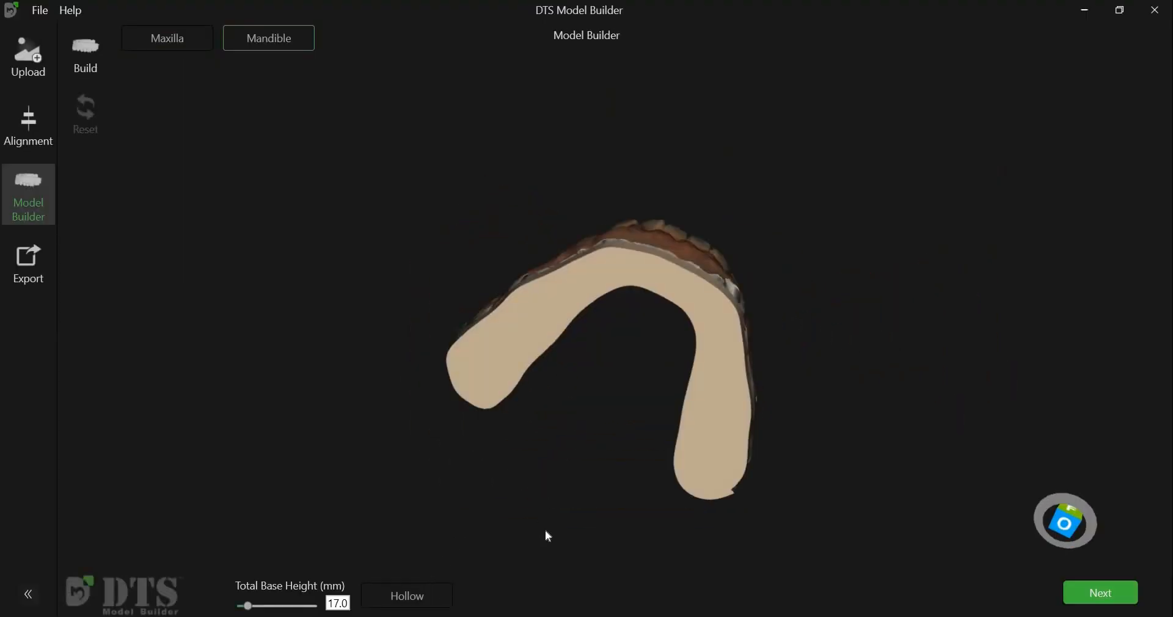
{"action": "left_click", "coordinate": [637, 596]}
{"action": "right_click_drag", "start_coordinate": [618, 428], "coordinate": [590, 322]}
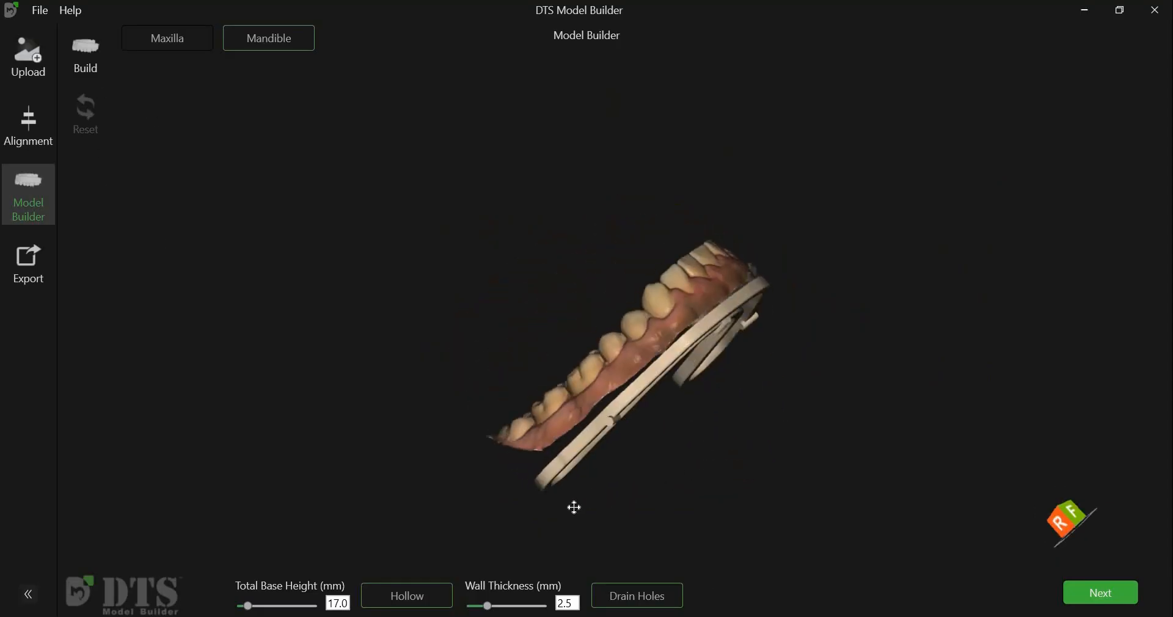
{"action": "left_click", "coordinate": [257, 610]}
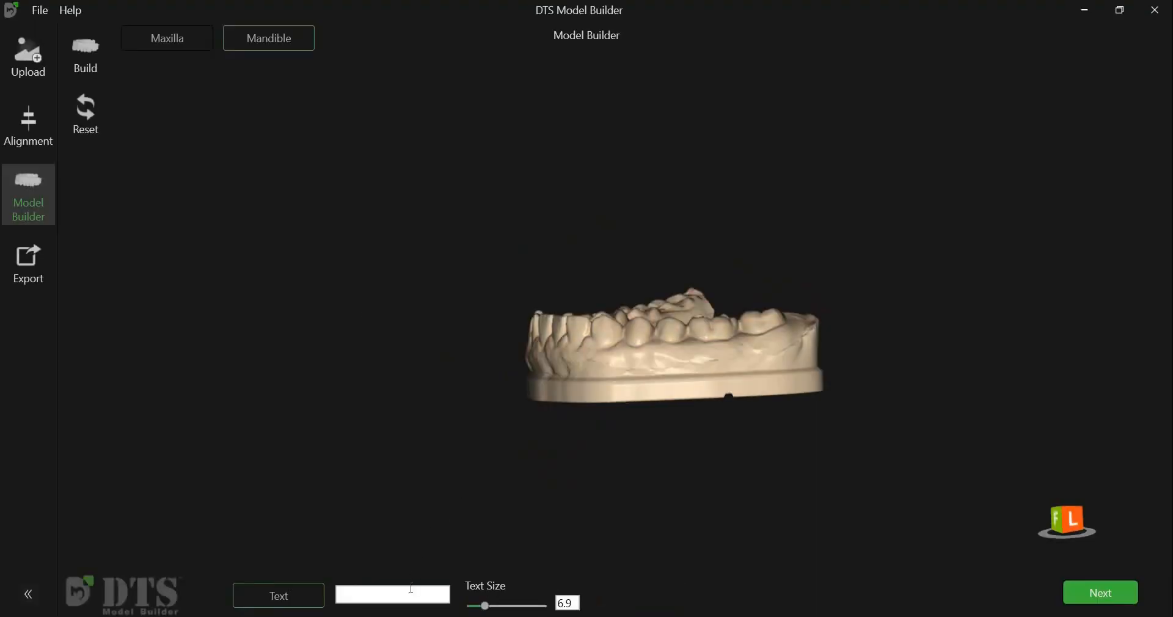
- Emboss the patient's name on the front of the mandible base
{"action": "left_click", "coordinate": [448, 585]}
{"action": "type", "text": "John"}
{"action": "right_click_drag", "start_coordinate": [653, 505], "coordinate": [647, 506]}
{"action": "scroll", "coordinate": [647, 506], "scroll_direction": "up", "scroll_amount": 3}
{"action": "left_click", "coordinate": [97, 65]}
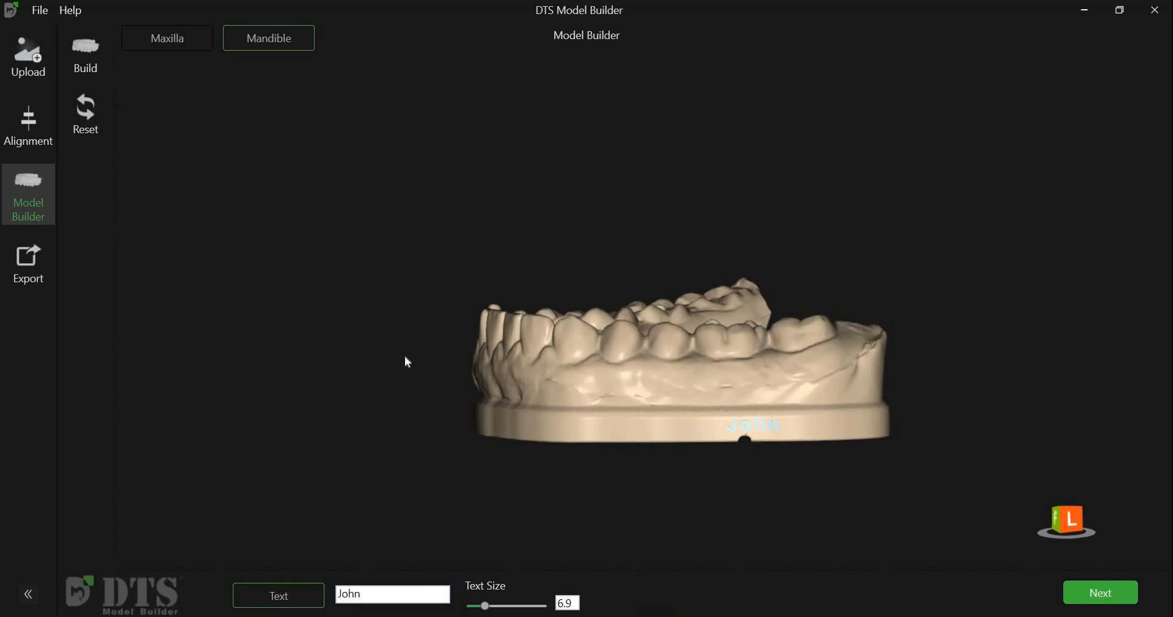
- Export the finished models to the Desktop folder
{"action": "right_click_drag", "start_coordinate": [650, 476], "coordinate": [773, 465]}
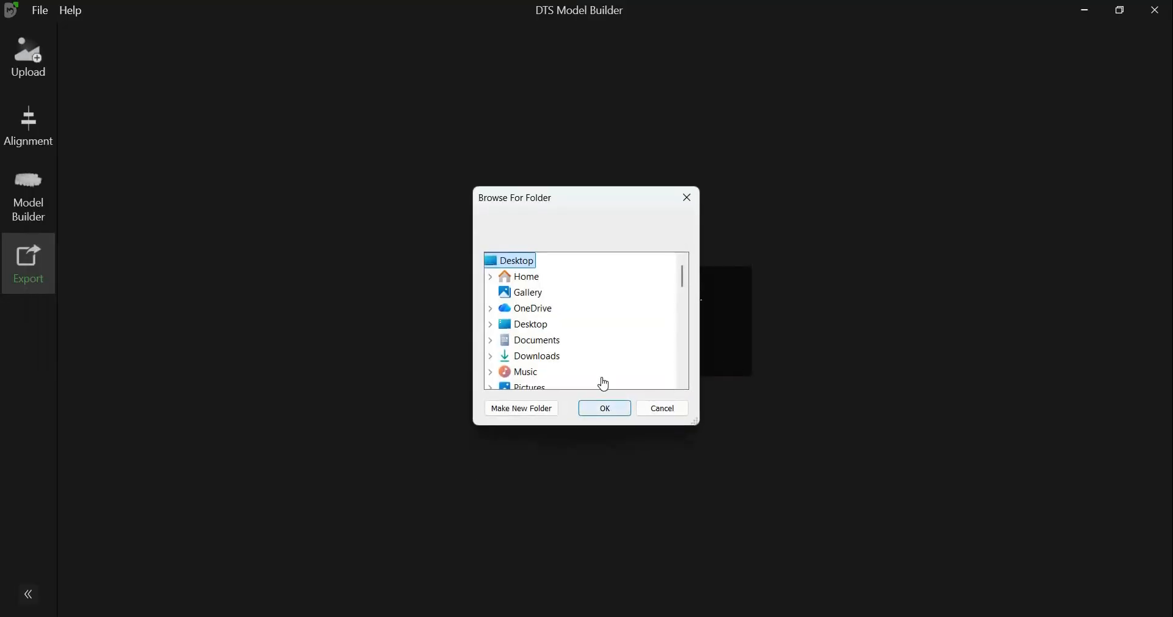
{"action": "key", "text": "Return"}
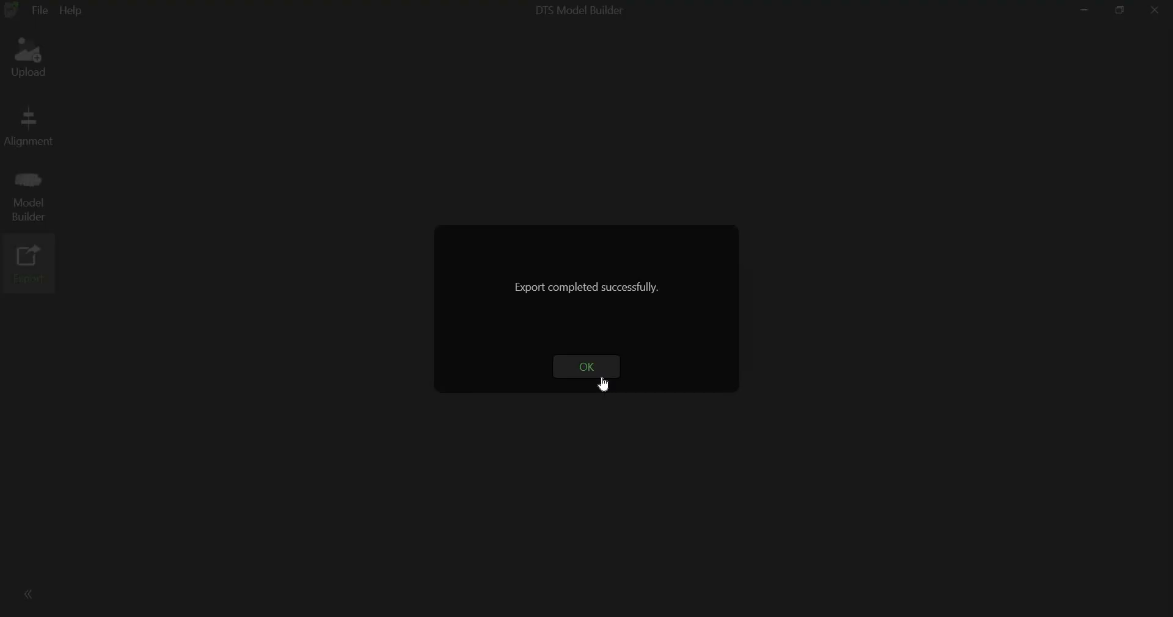